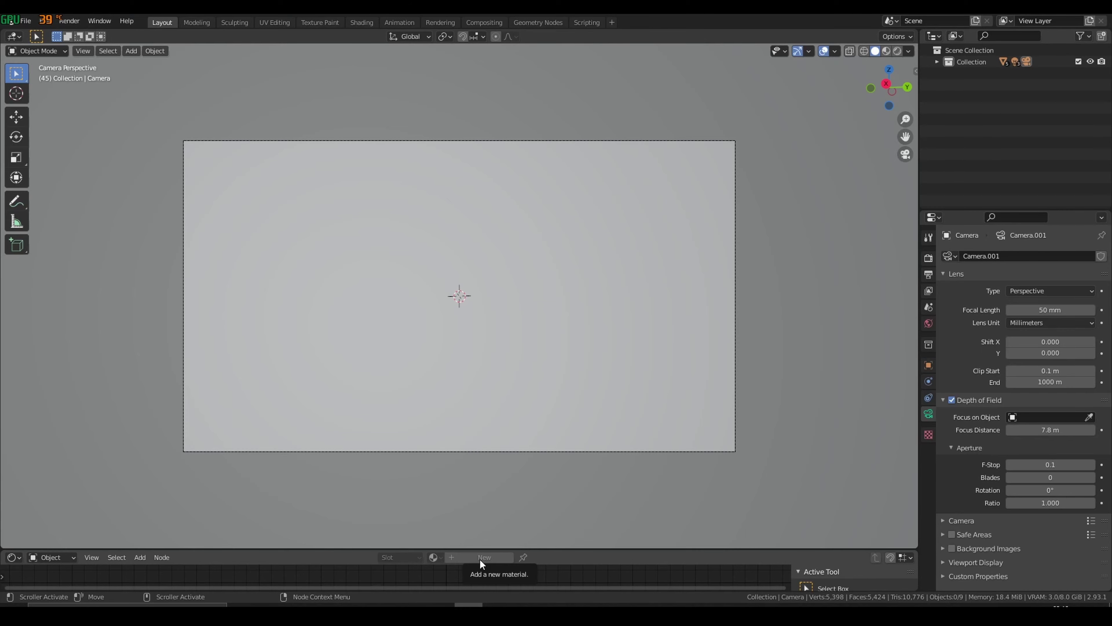
Step: Switch the viewport to Rendered shading to reveal the red- and blue-lit sphere
left_click(896, 51)
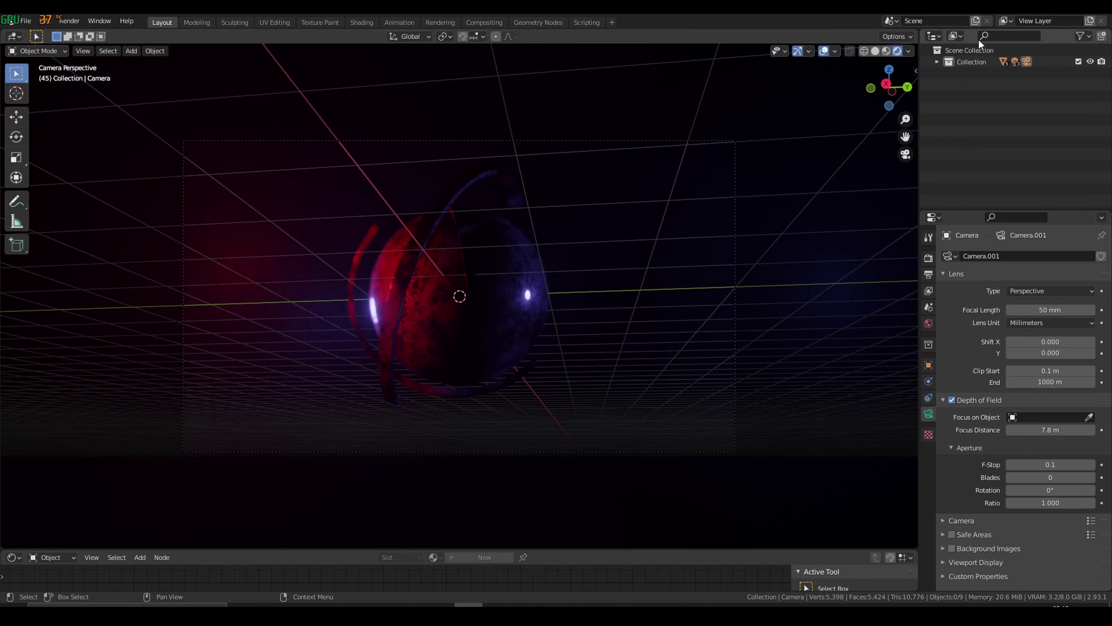
Step: Expand Collection and inspect lights Point, Point.001 and Point.002, ending on the blue 100 W light
left_click(937, 62)
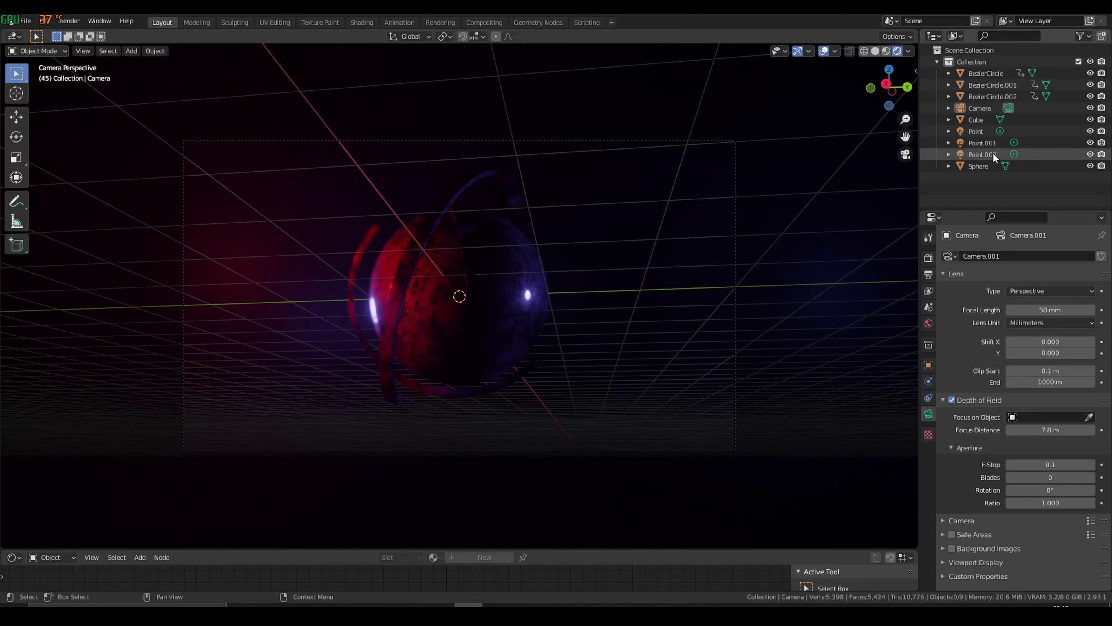
left_click(975, 131)
left_click(975, 143)
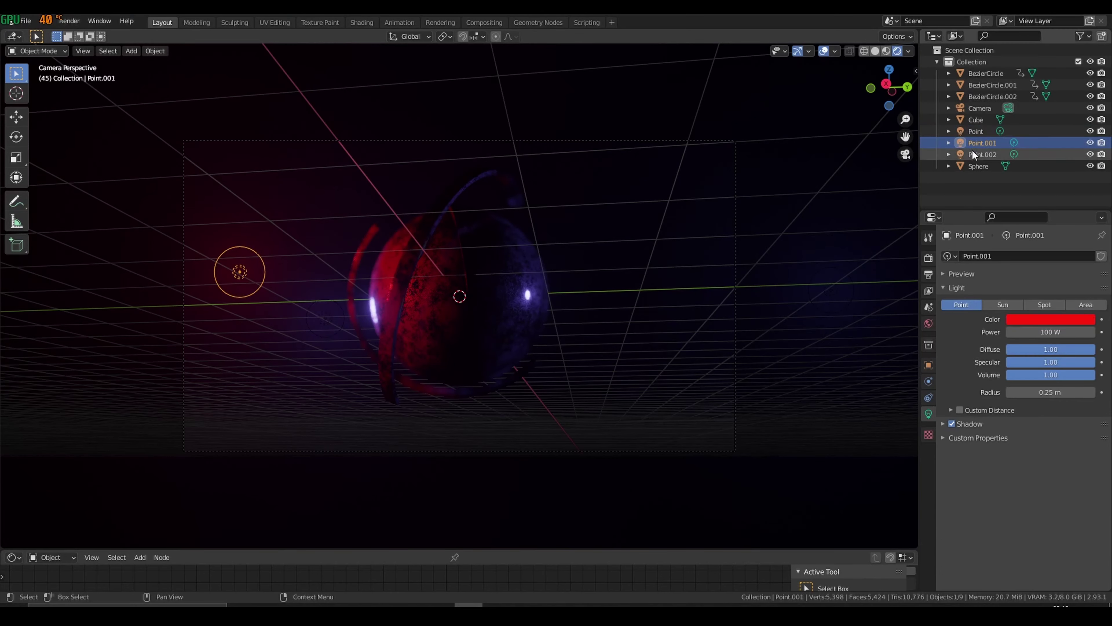
left_click(981, 154)
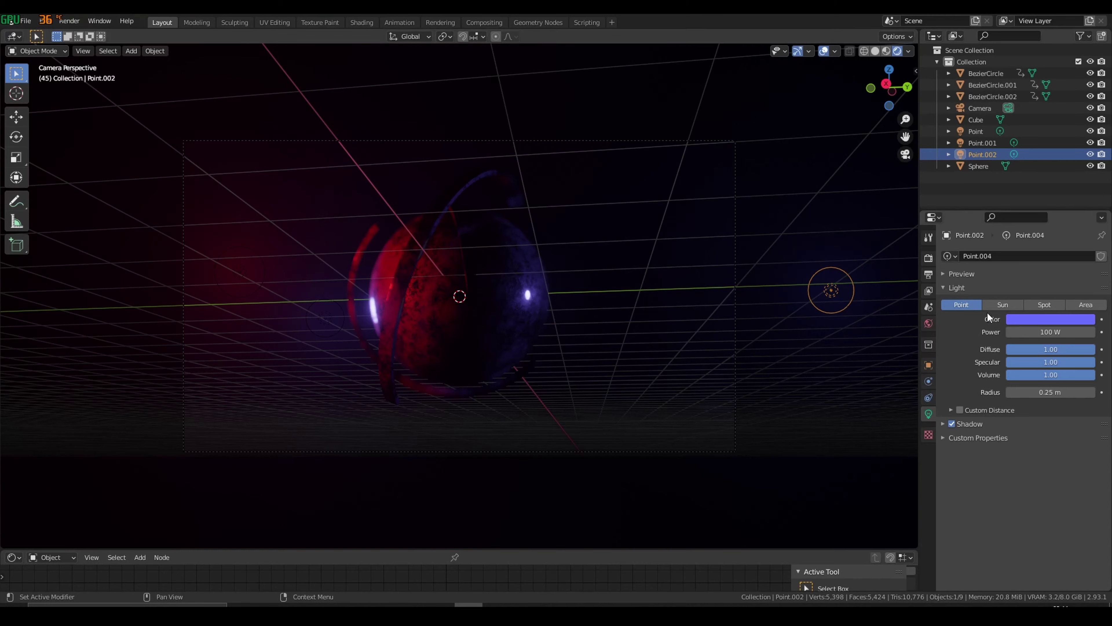
Step: Set the render engine to Cycles in Render Properties
left_click(928, 258)
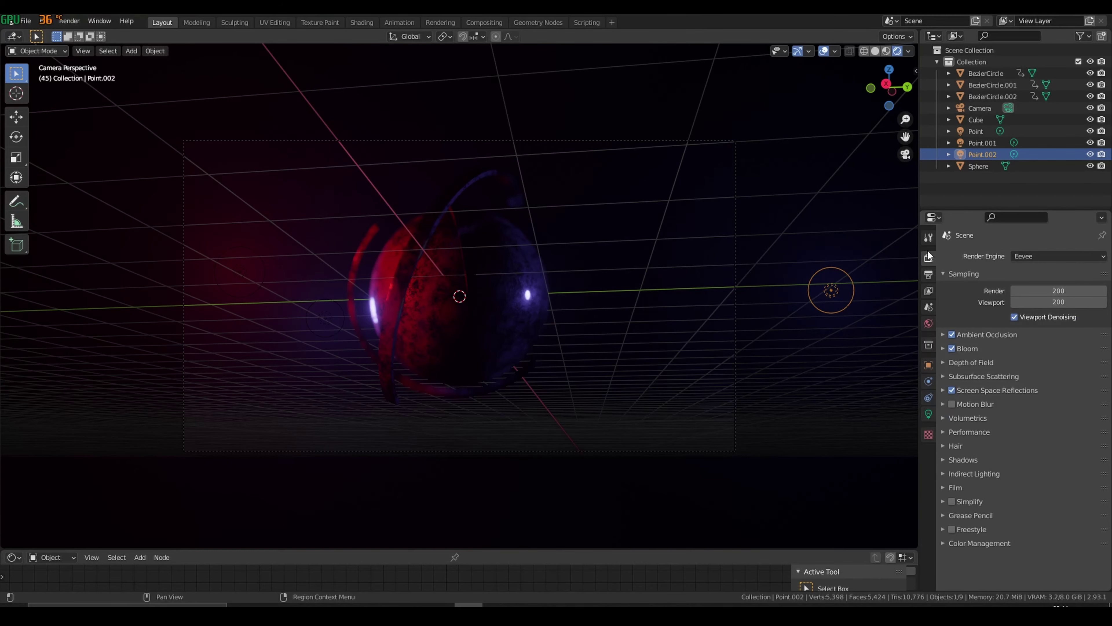
left_click(1042, 256)
left_click(1042, 295)
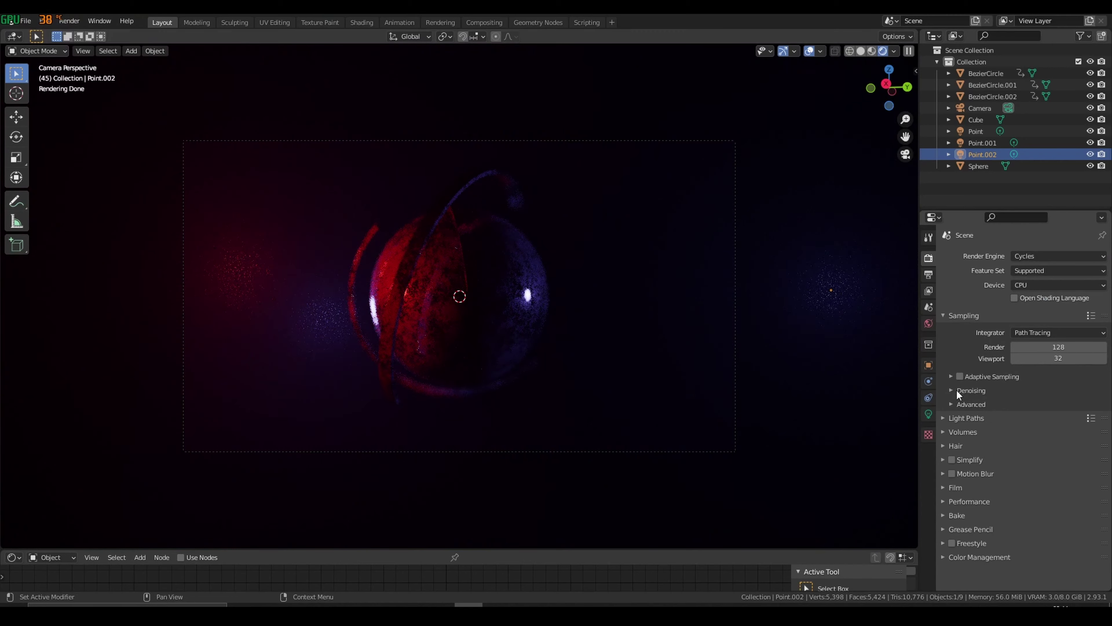
Step: Raise the Cycles render samples from 128 to 1000
left_click(929, 274)
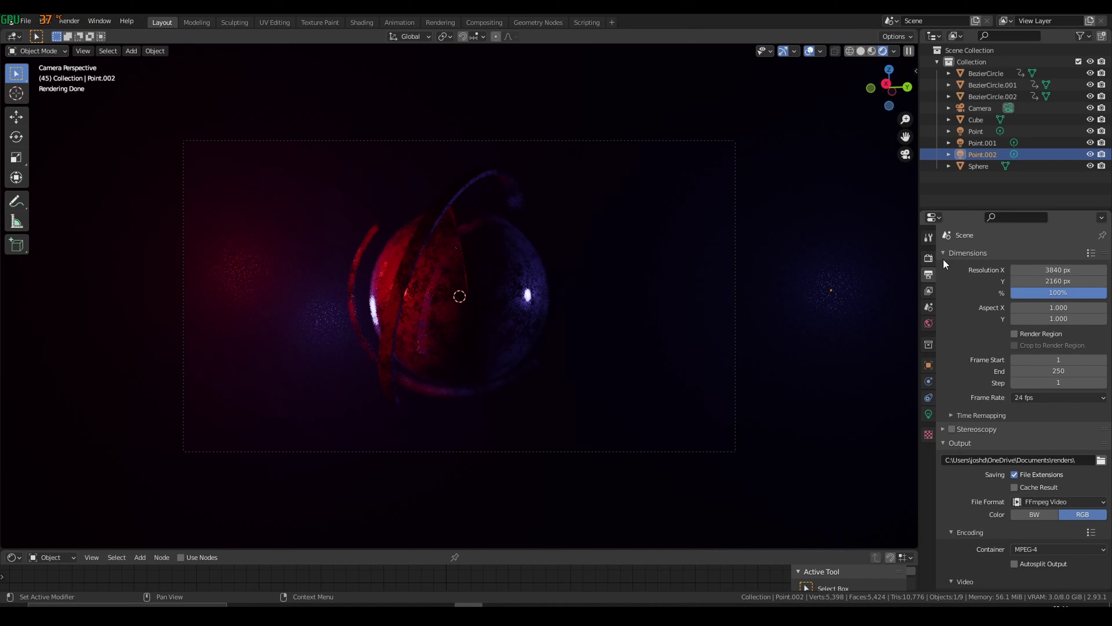
left_click(929, 258)
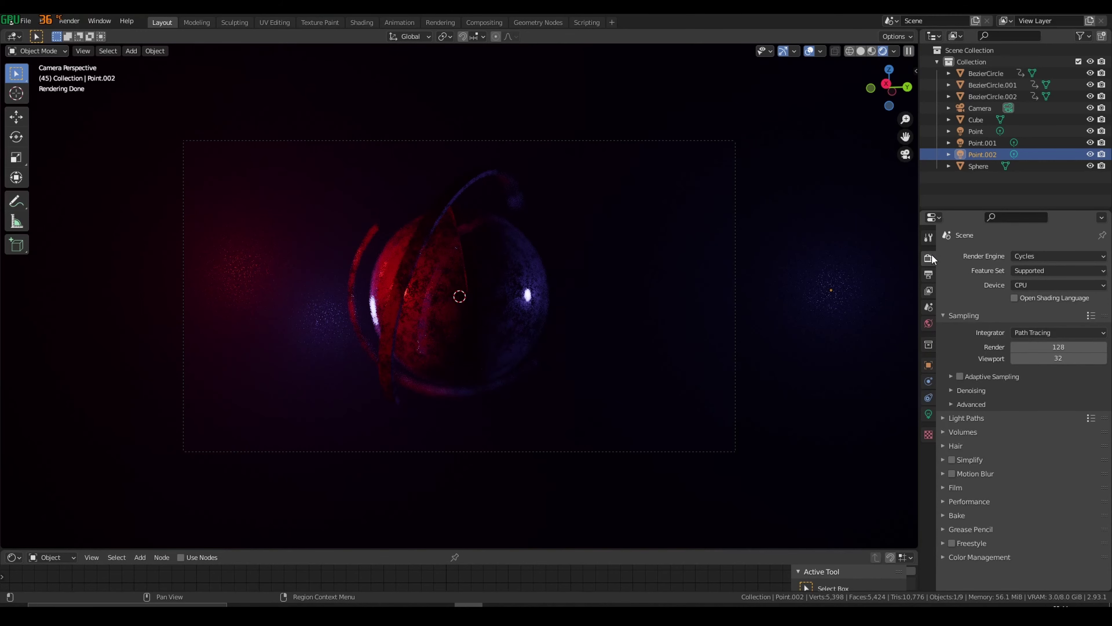
left_click(1027, 345)
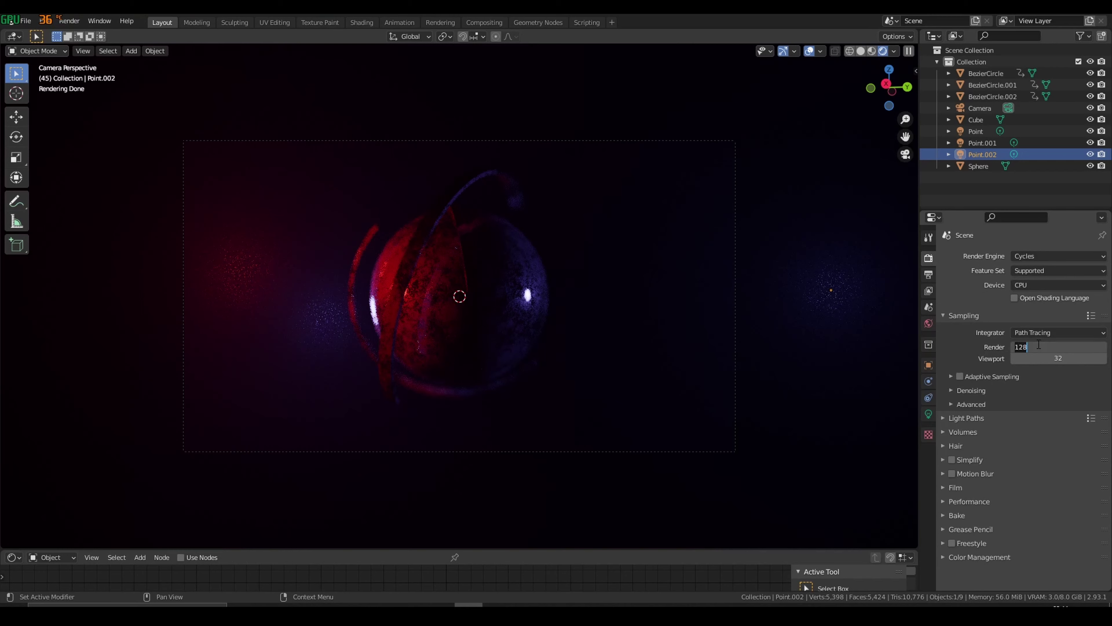
key("BackSpace")
type("1000")
key("Return")
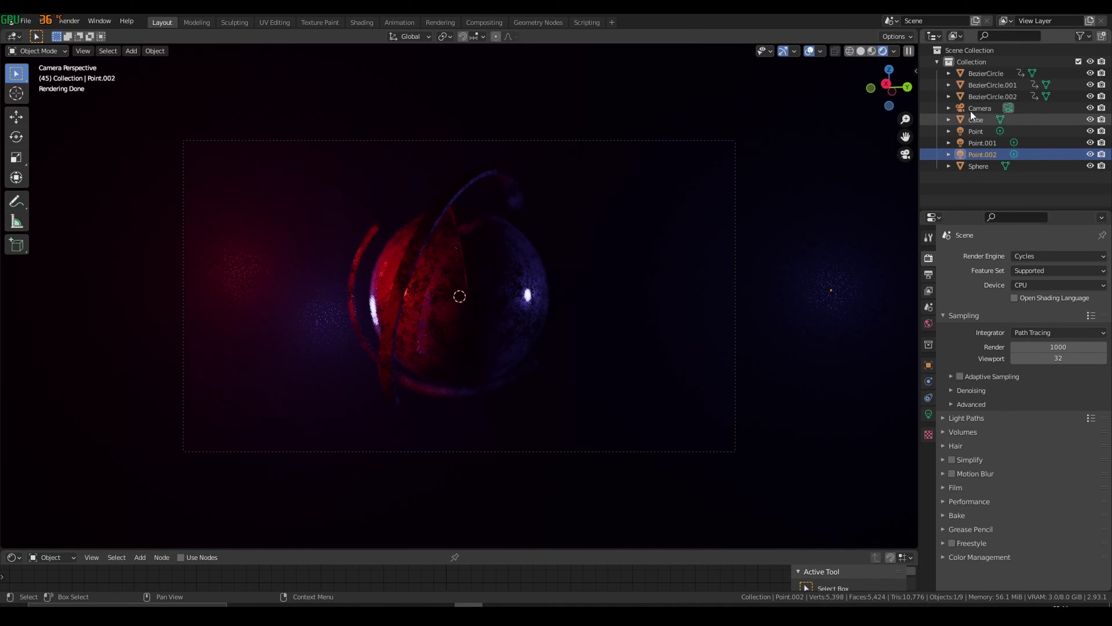
Step: Set the Camera's lens type to Orthographic and disable its Depth of Field
left_click(981, 109)
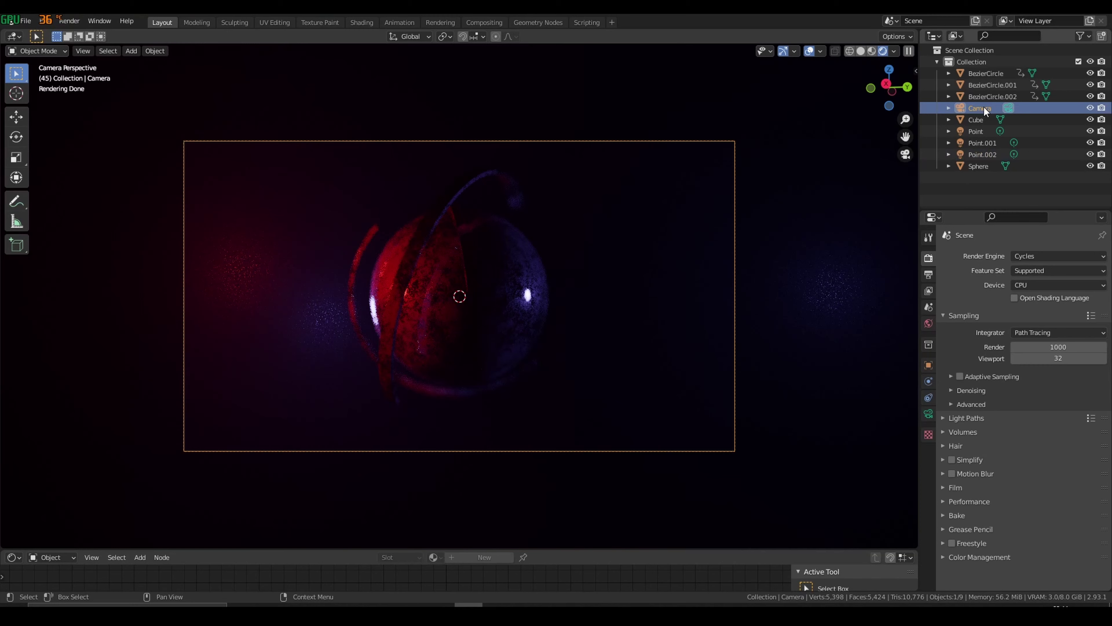
left_click(929, 415)
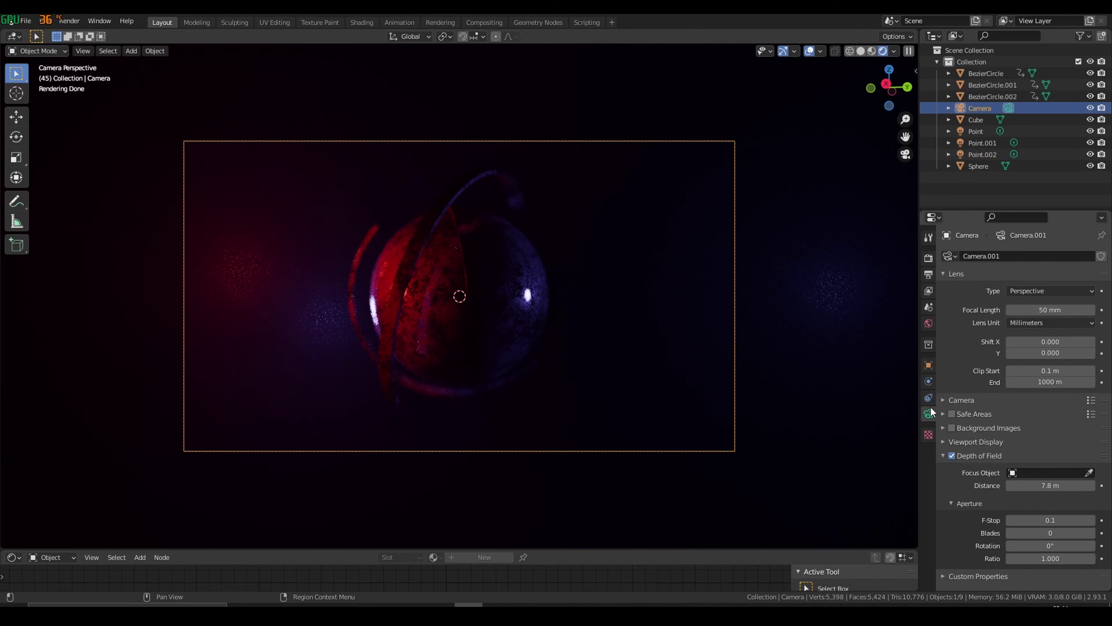
left_click(1042, 292)
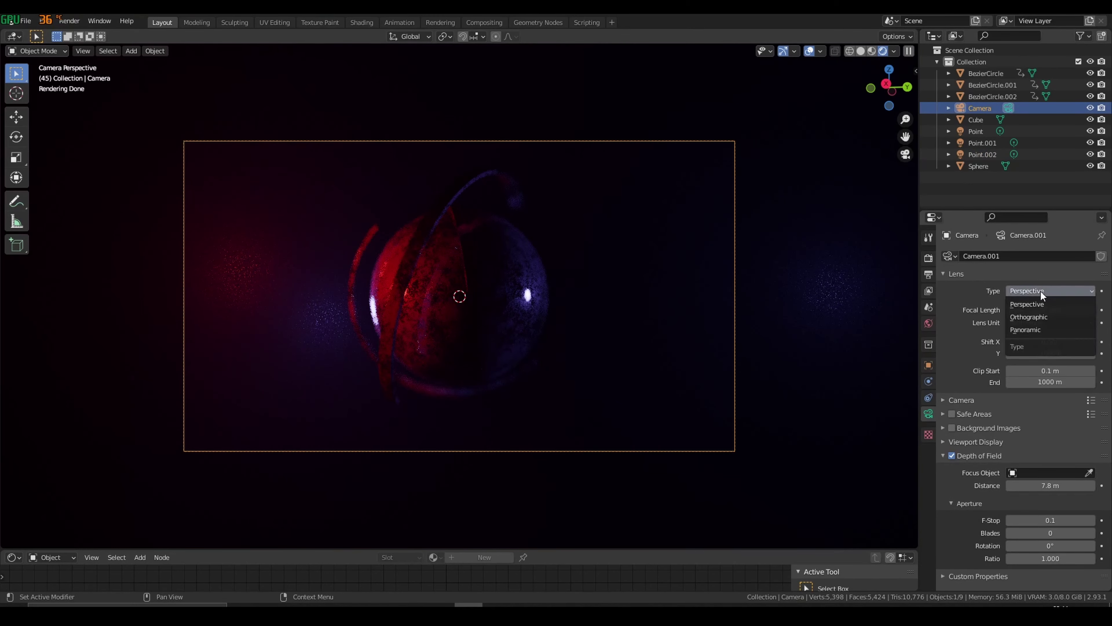
left_click(1043, 318)
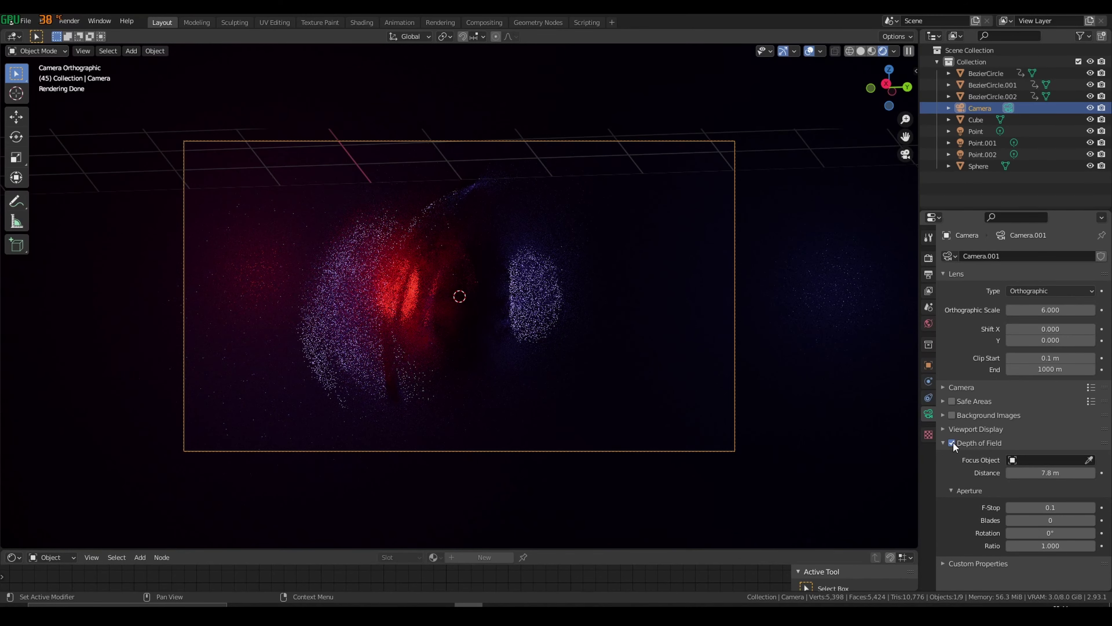
left_click(953, 443)
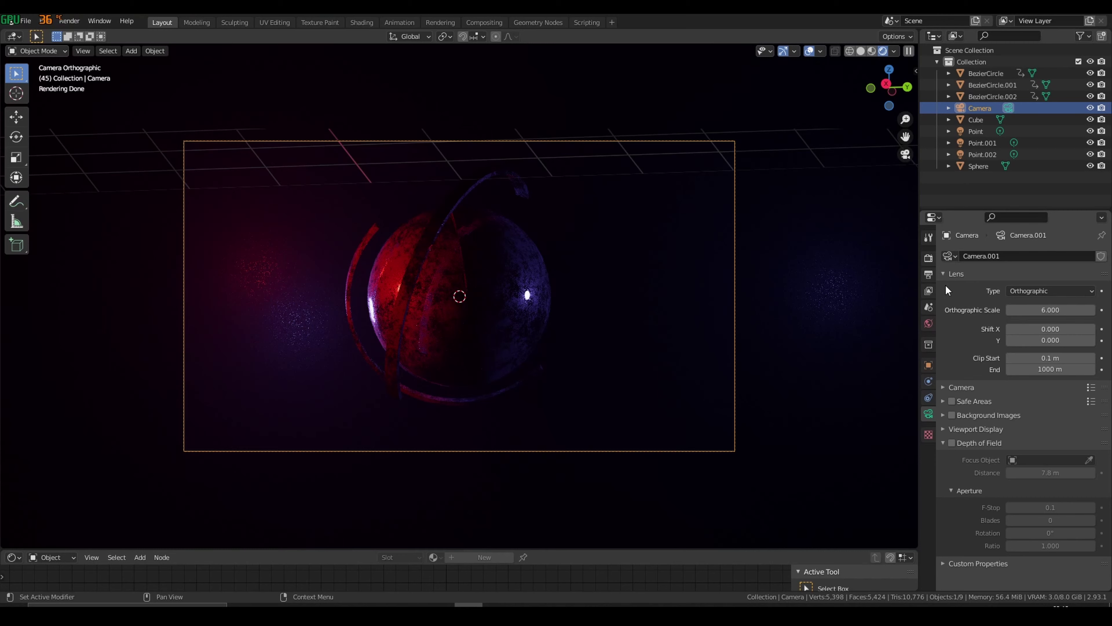
Step: Choose Radiance HDR as the File Format in Output Properties
left_click(930, 258)
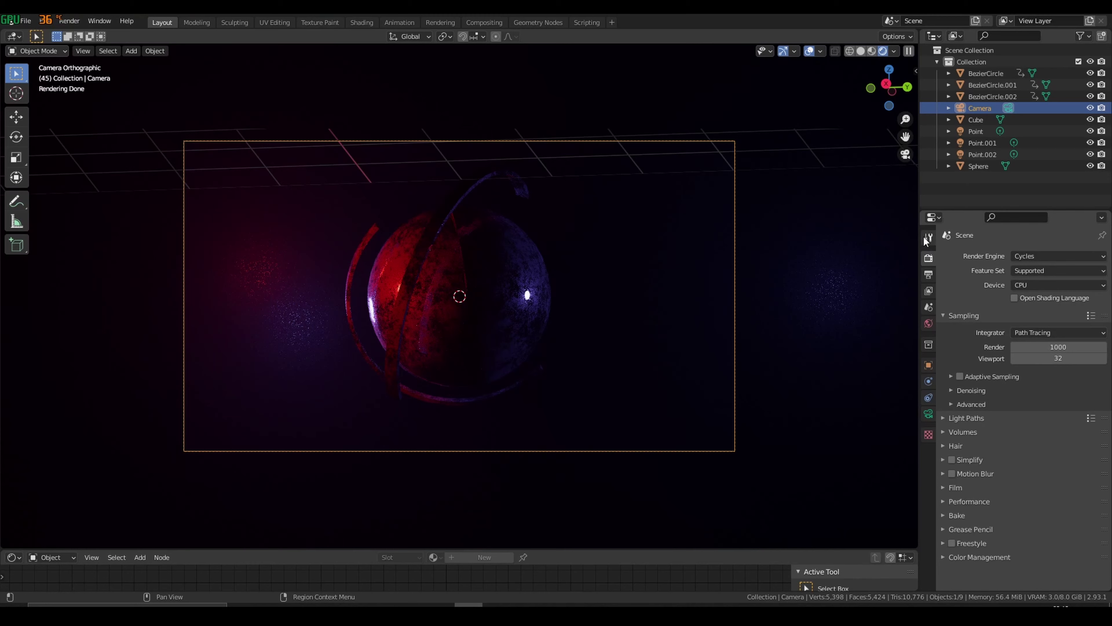
left_click(928, 276)
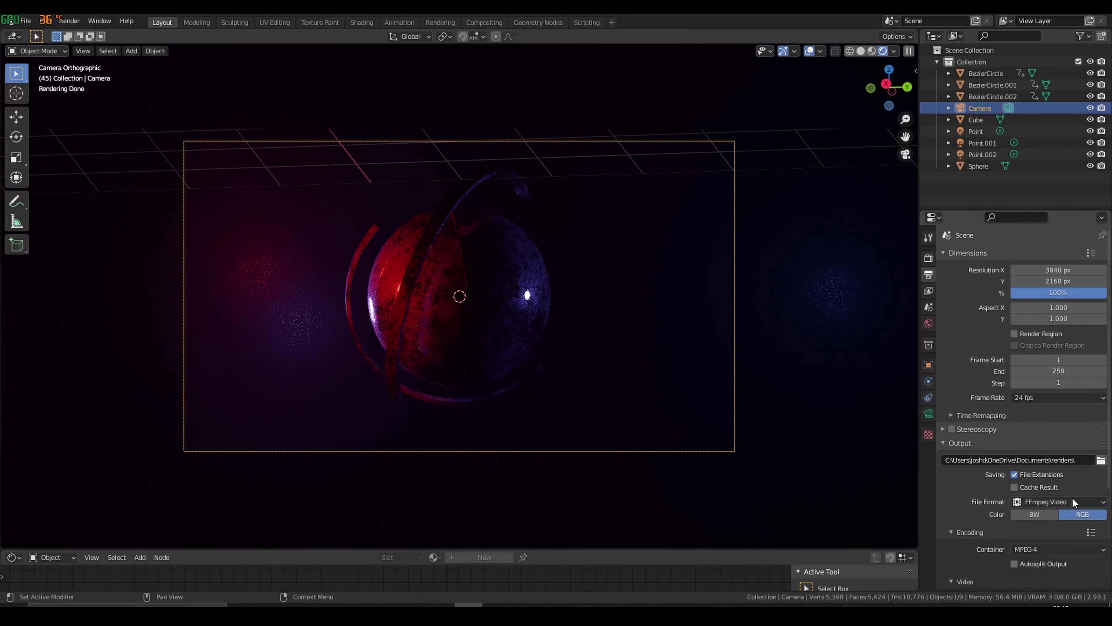
left_click(1041, 502)
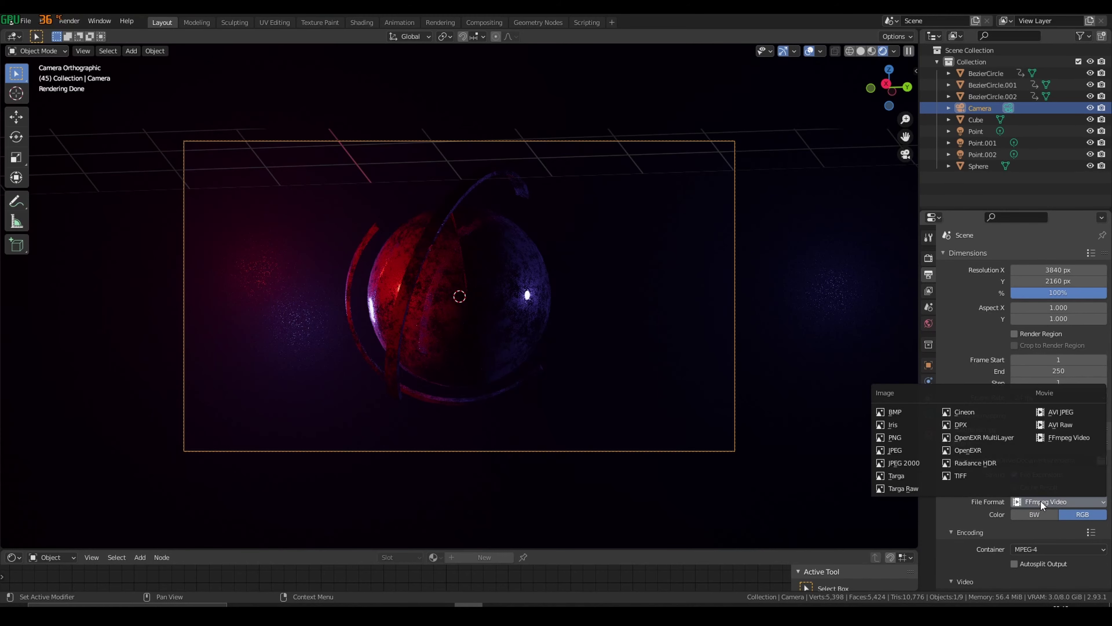
left_click(975, 465)
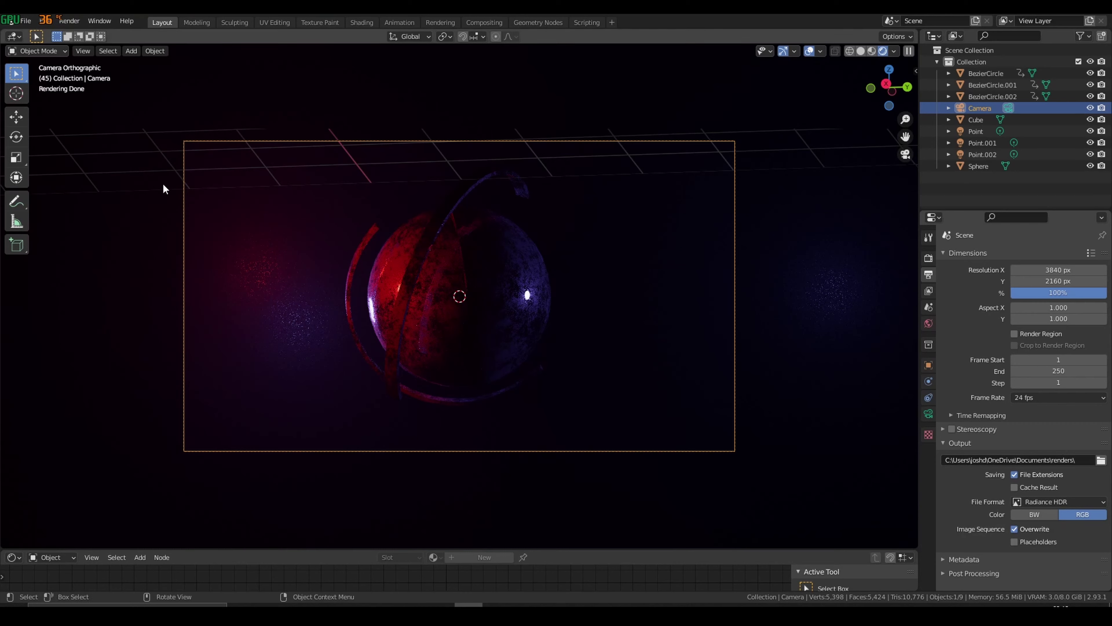
left_click(67, 25)
Step: Start a new General file, discarding the old scene without saving
left_click(26, 21)
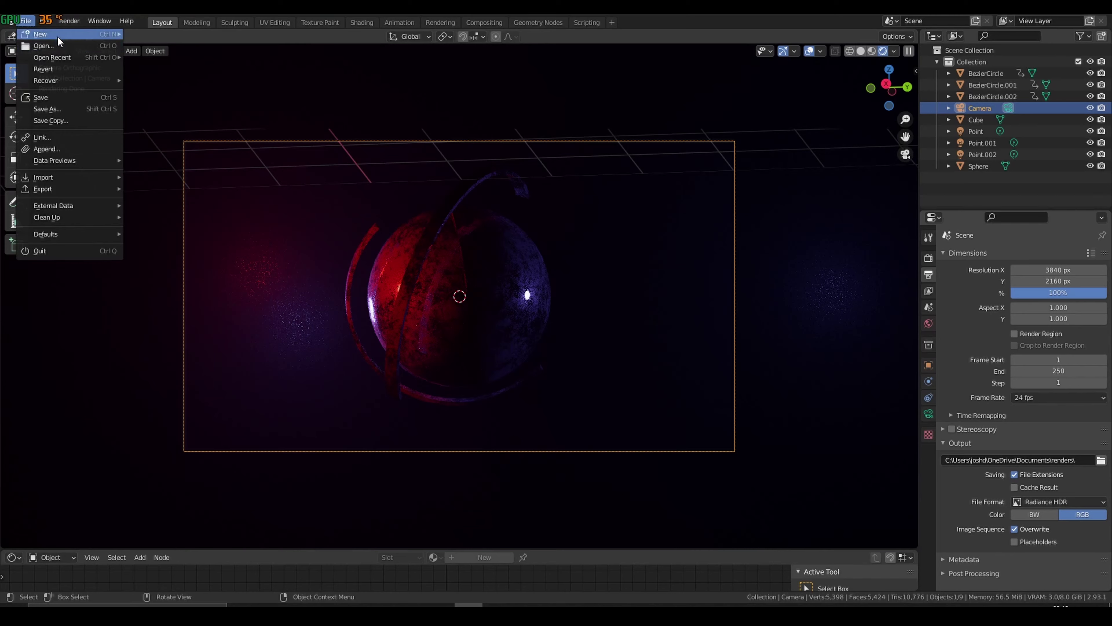
mouse_move(58, 36)
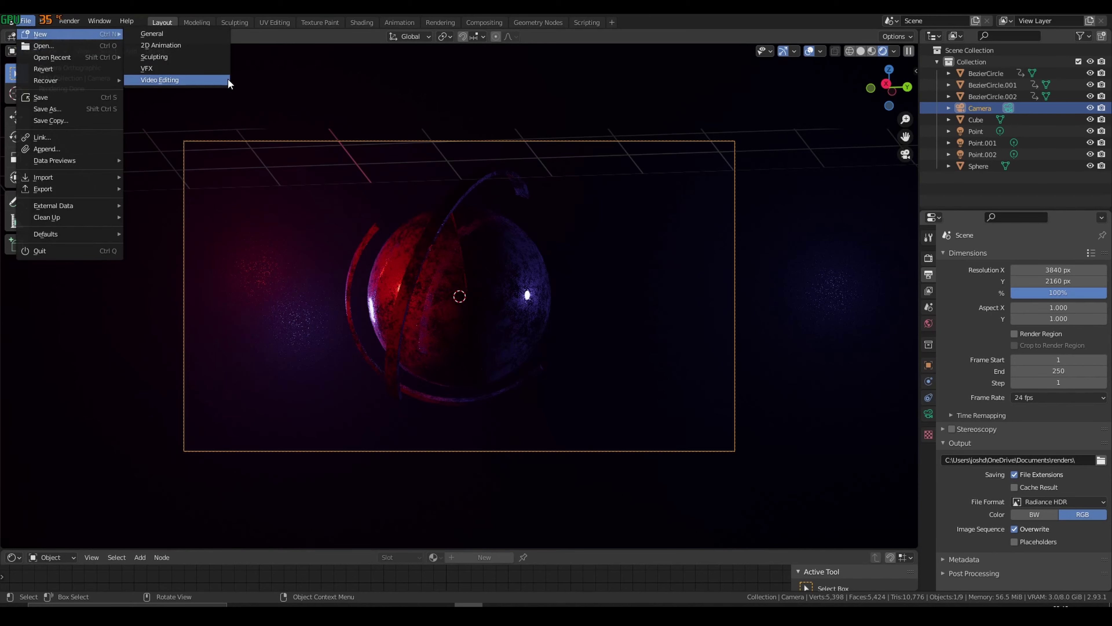
left_click(175, 36)
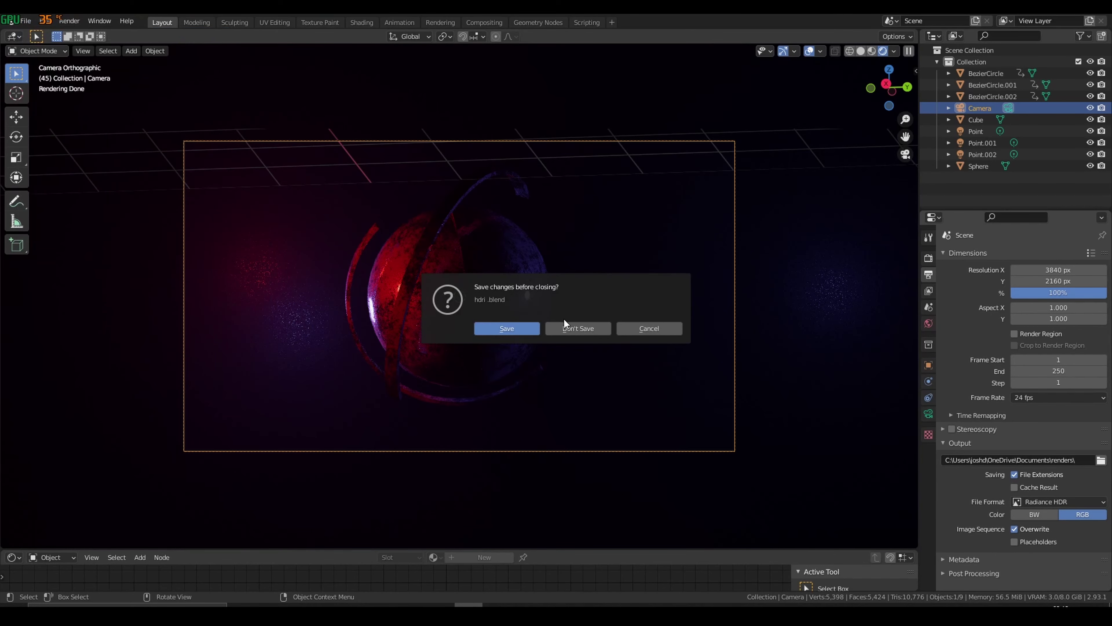
left_click(568, 327)
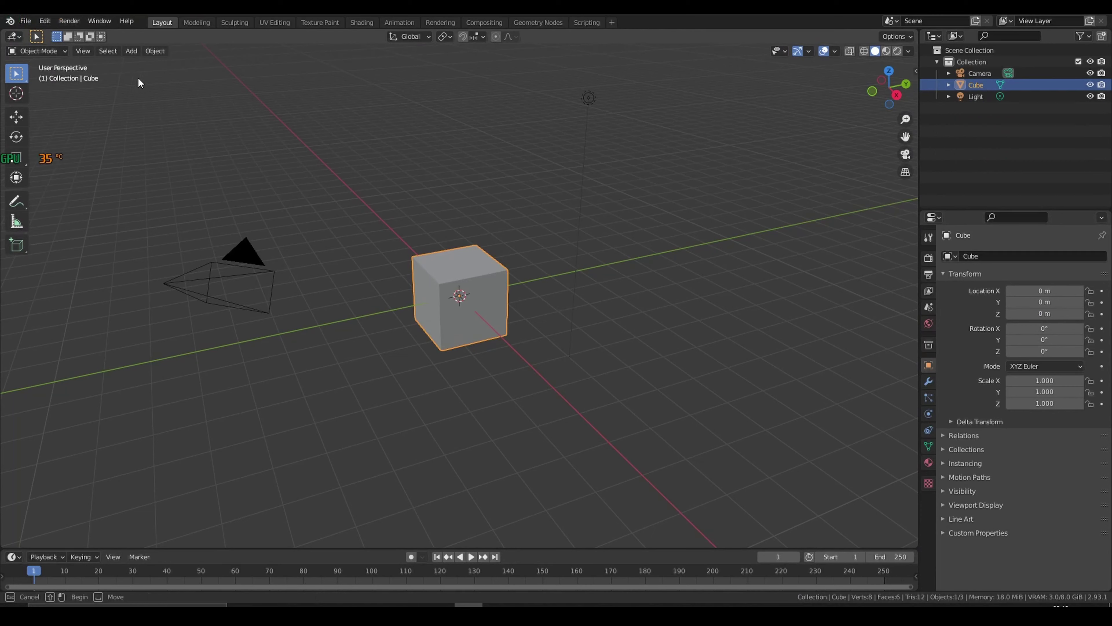
Step: Box-select the default camera, cube and light and delete them
left_click_drag(117, 79, 711, 434)
right_click(474, 355)
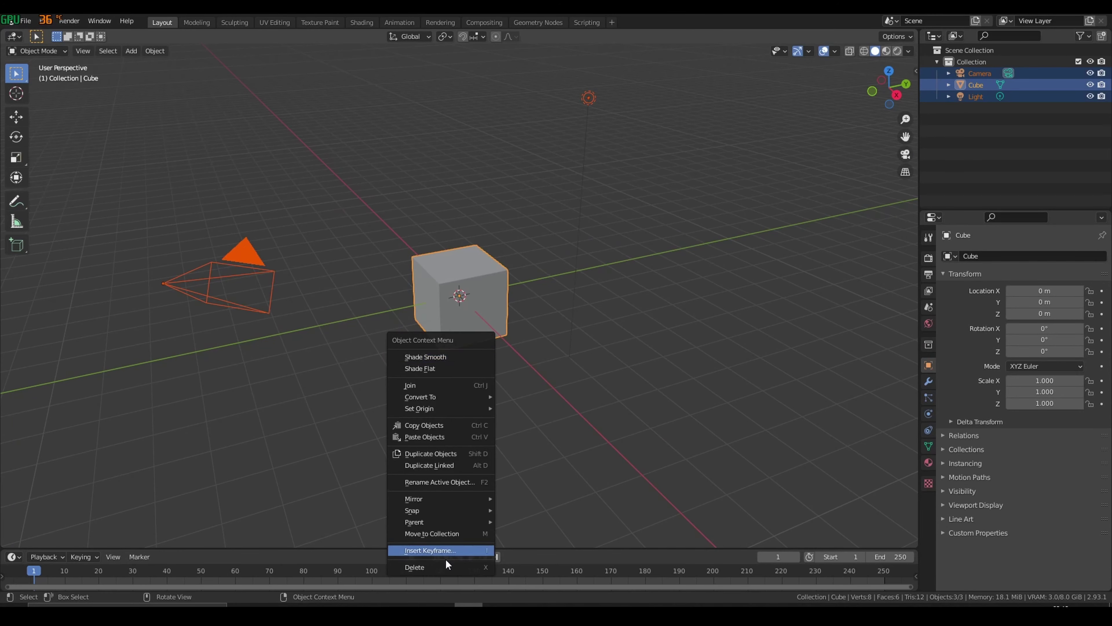
left_click(441, 564)
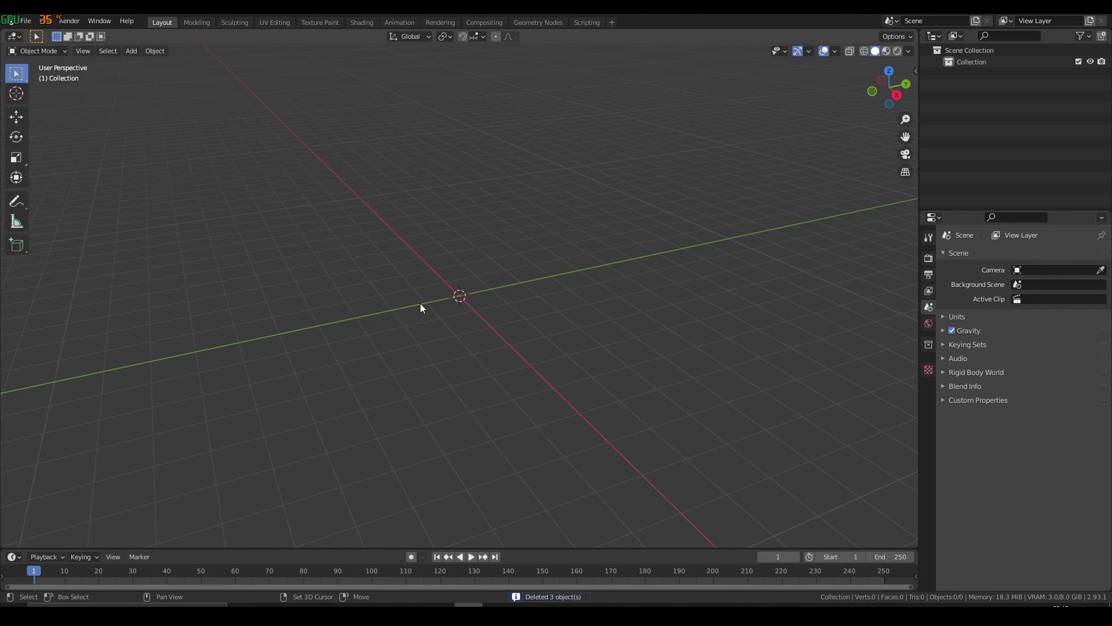
Step: Add a plane at the origin and scale it up by 10
key("shift+a")
mouse_move(420, 303)
left_click(473, 309)
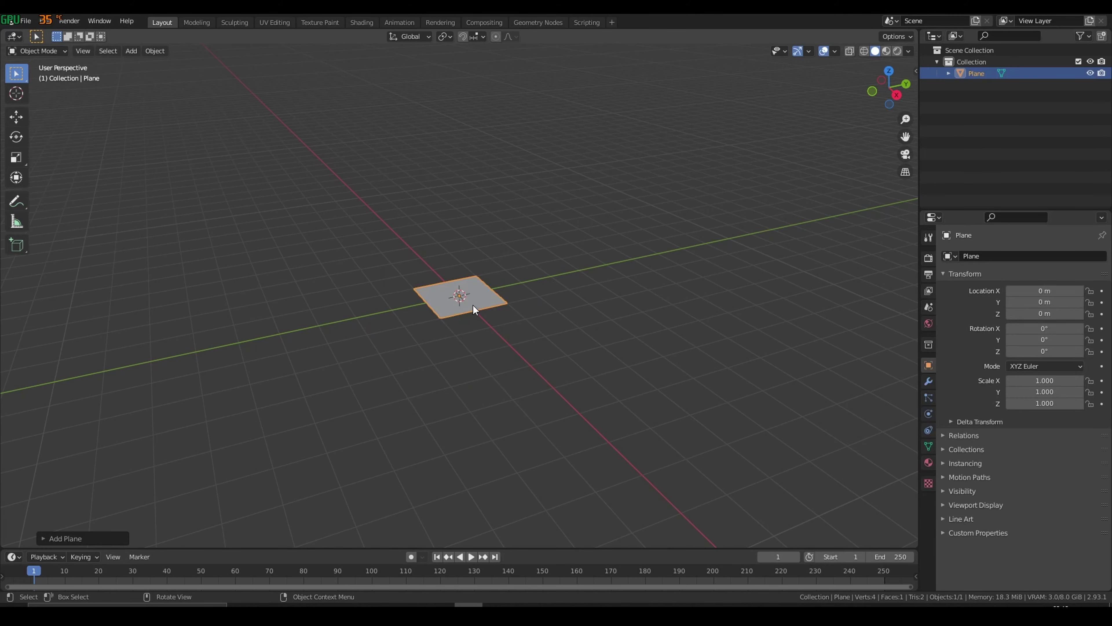
type("s")
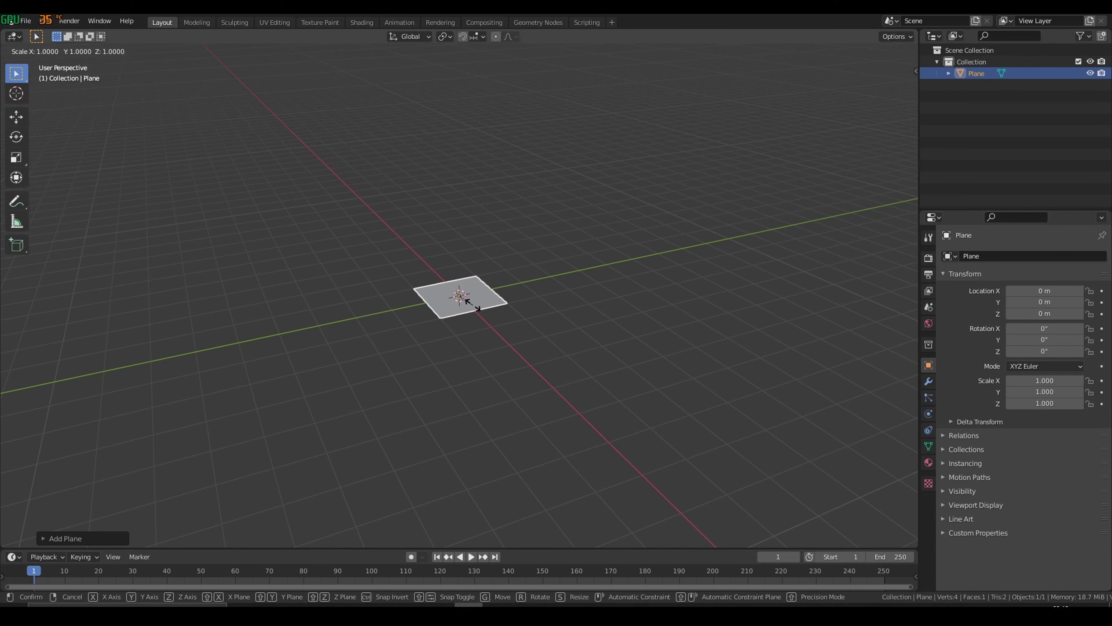
type("10")
key("Return")
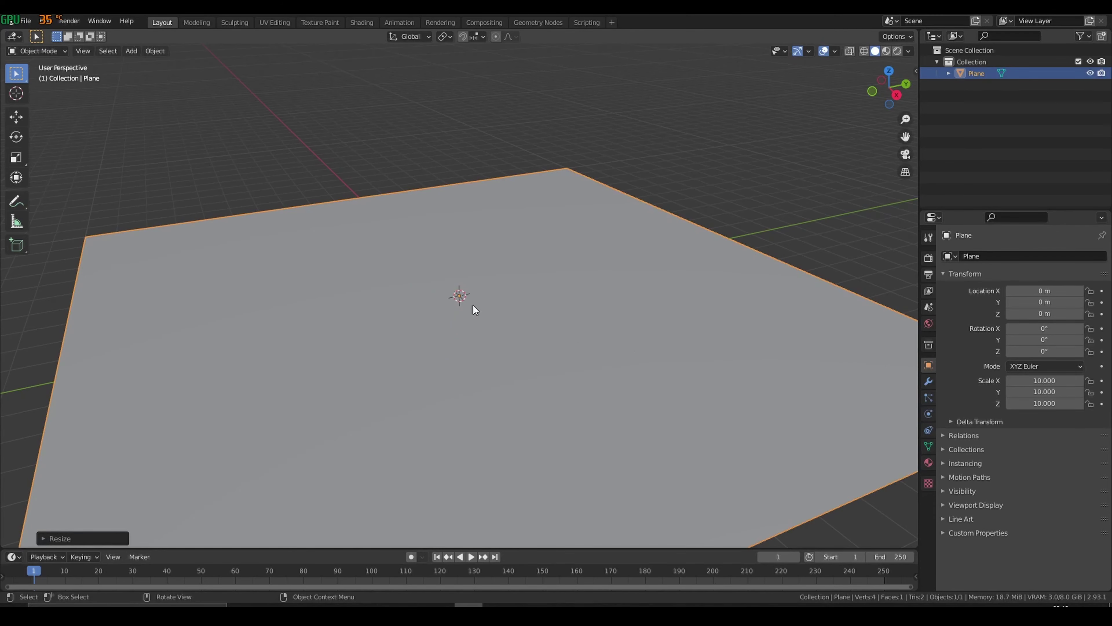
left_click(764, 172)
Step: Add a UV sphere at the origin and move it up along Z
key("shift+a")
mouse_move(763, 171)
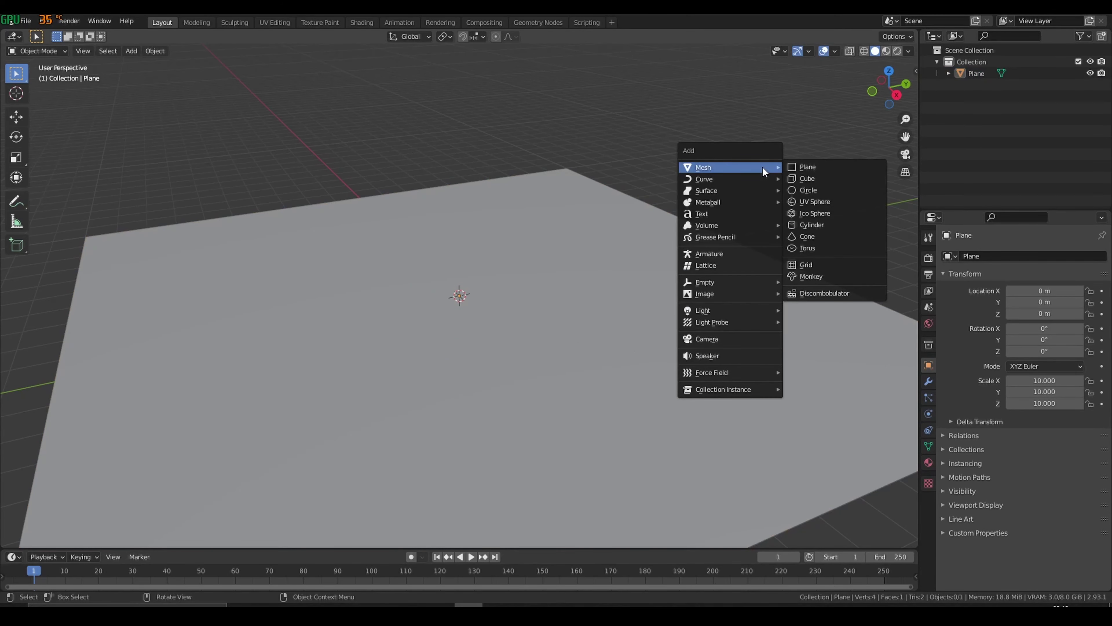
left_click(830, 201)
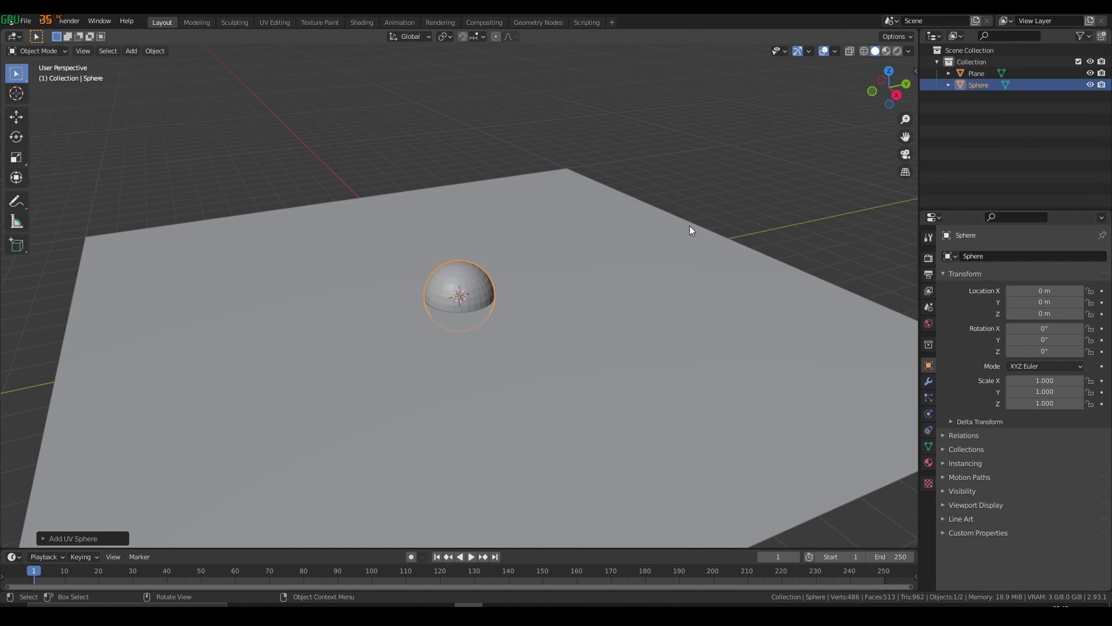
key("g")
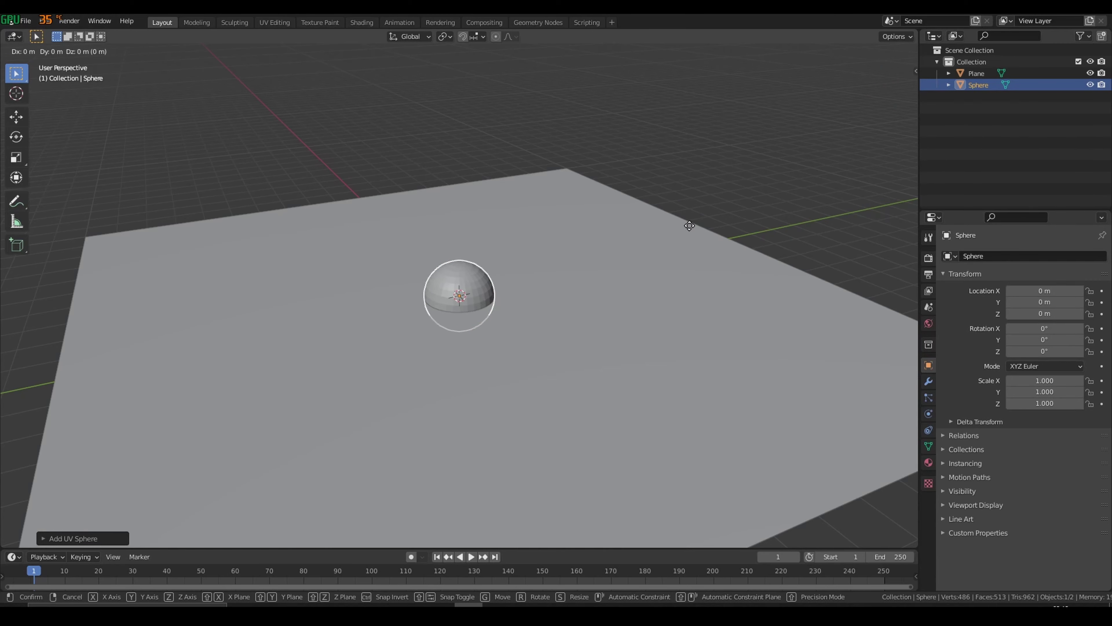
key("z")
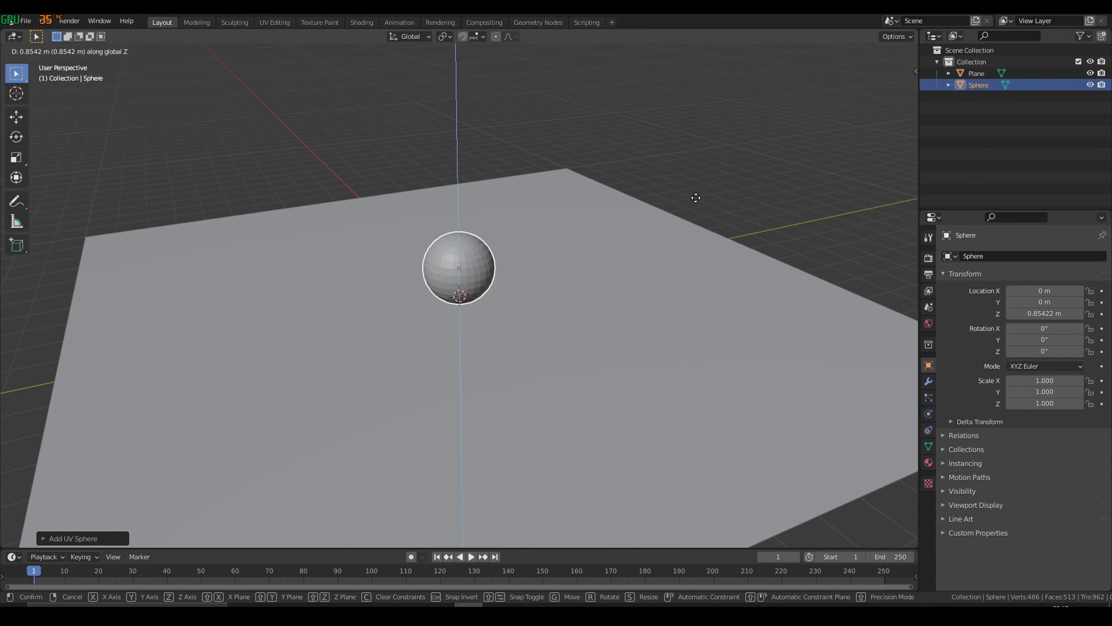
left_click(696, 198)
scroll(615, 314, "down", 4)
scroll(591, 315, "up", 8)
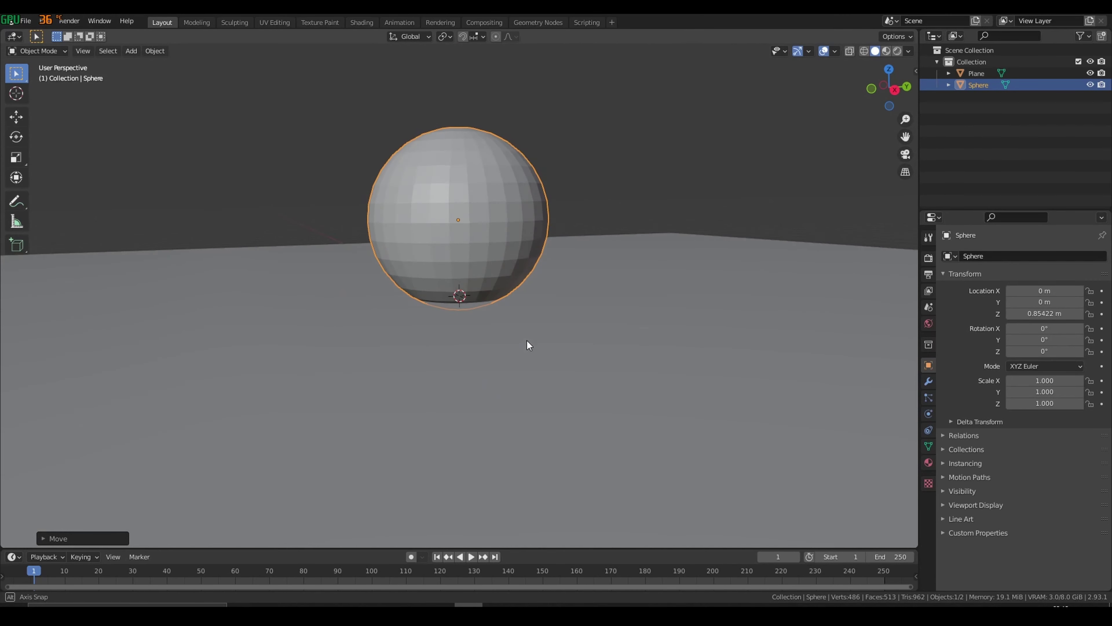
Step: Move the sphere vertically again to rest on the plane at Z ≈ 1 m, then deselect it
key("g")
key("z")
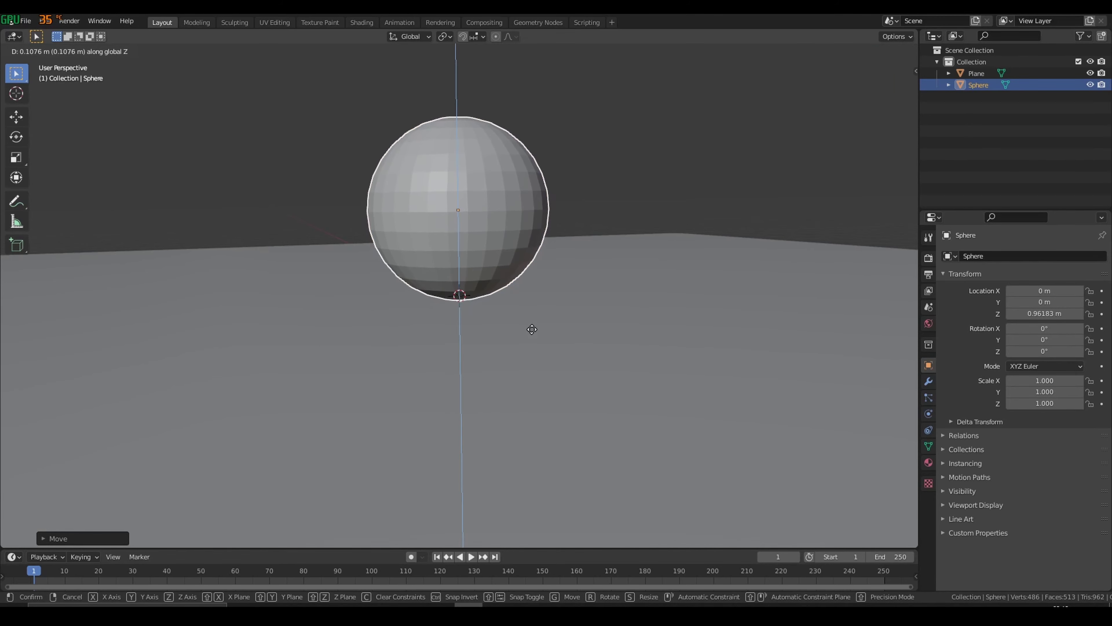
left_click(534, 326)
left_click(171, 164)
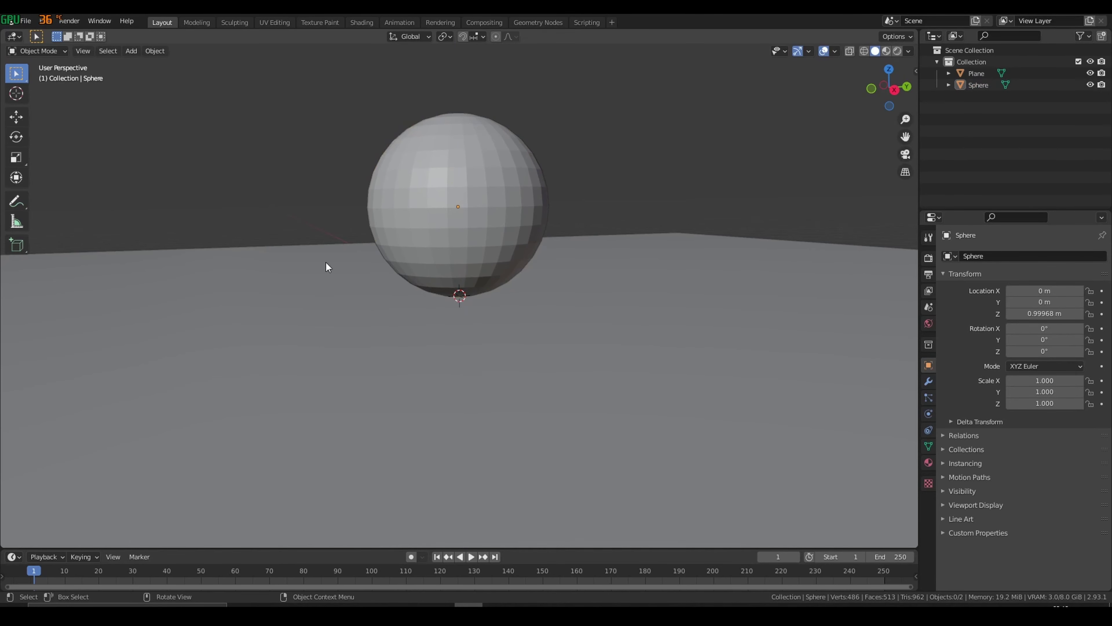
middle_click_drag(326, 263, 362, 323)
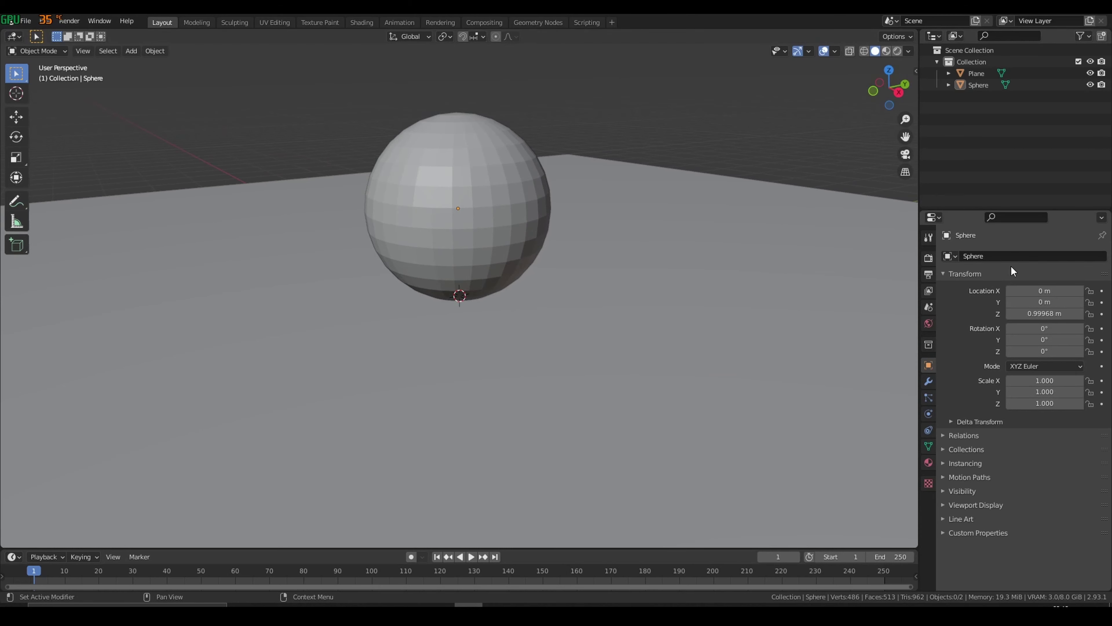
Step: Set the render engine to Cycles and preview the plane and sphere in Rendered shading
left_click(928, 259)
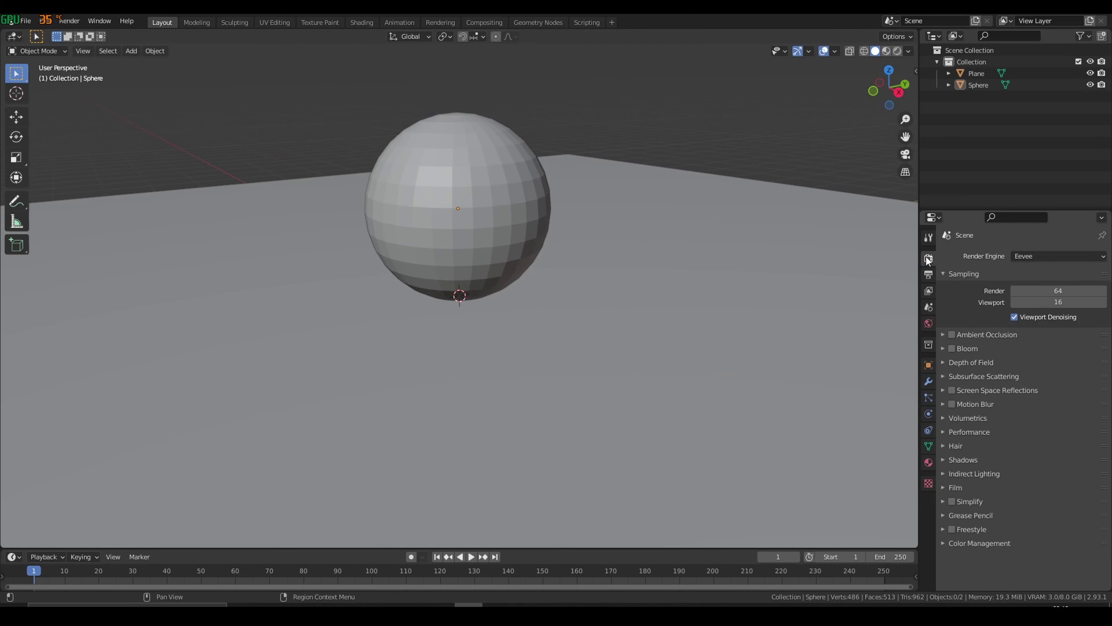
left_click(1075, 256)
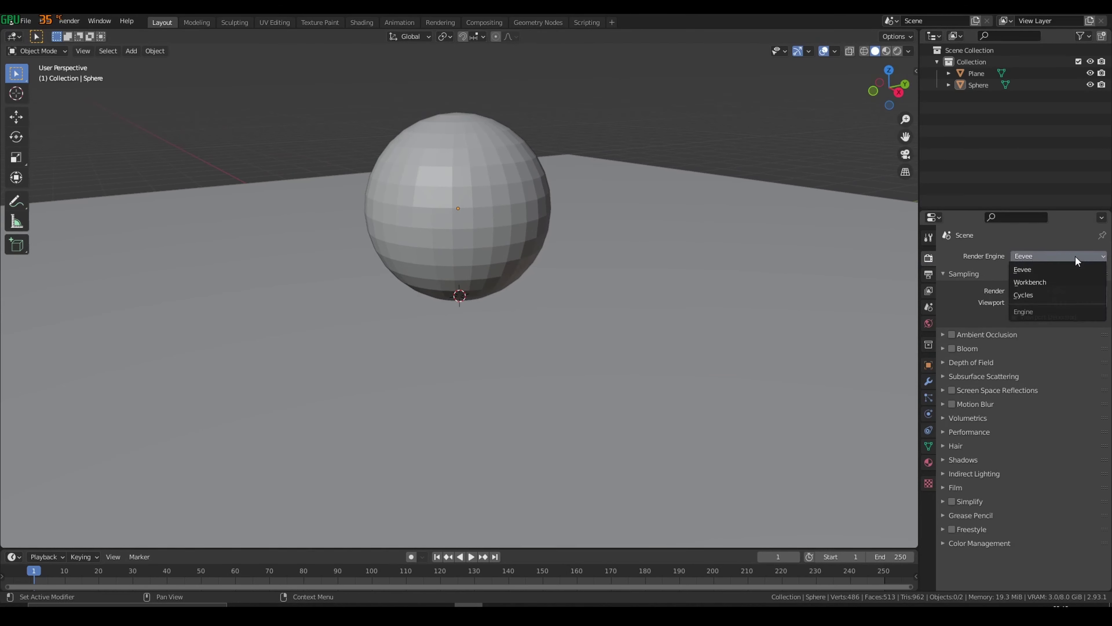
left_click(1056, 294)
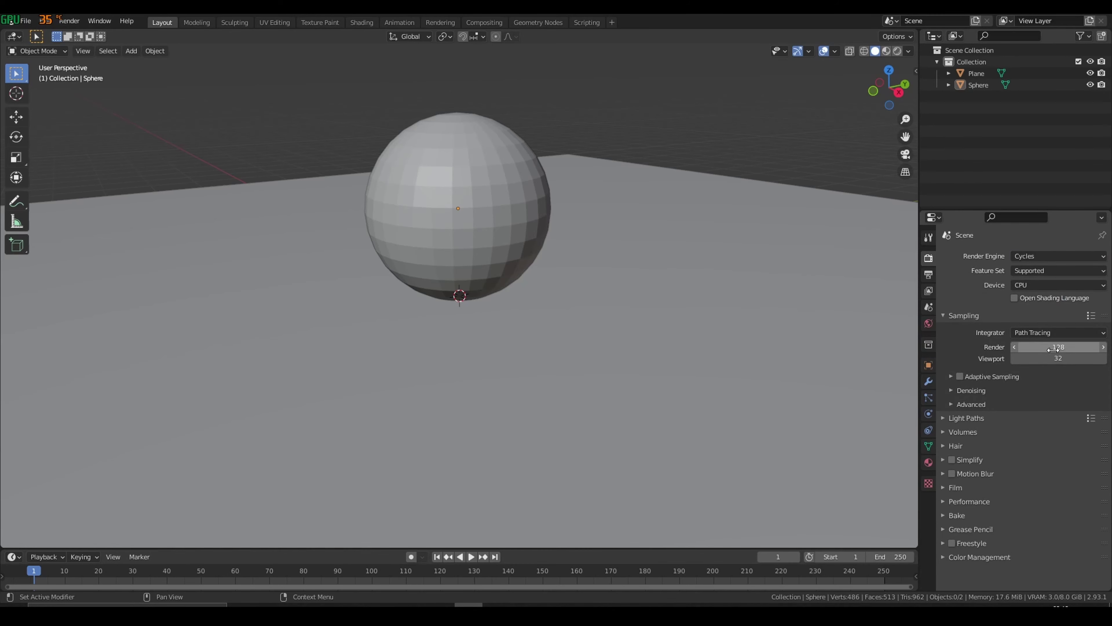
left_click(897, 51)
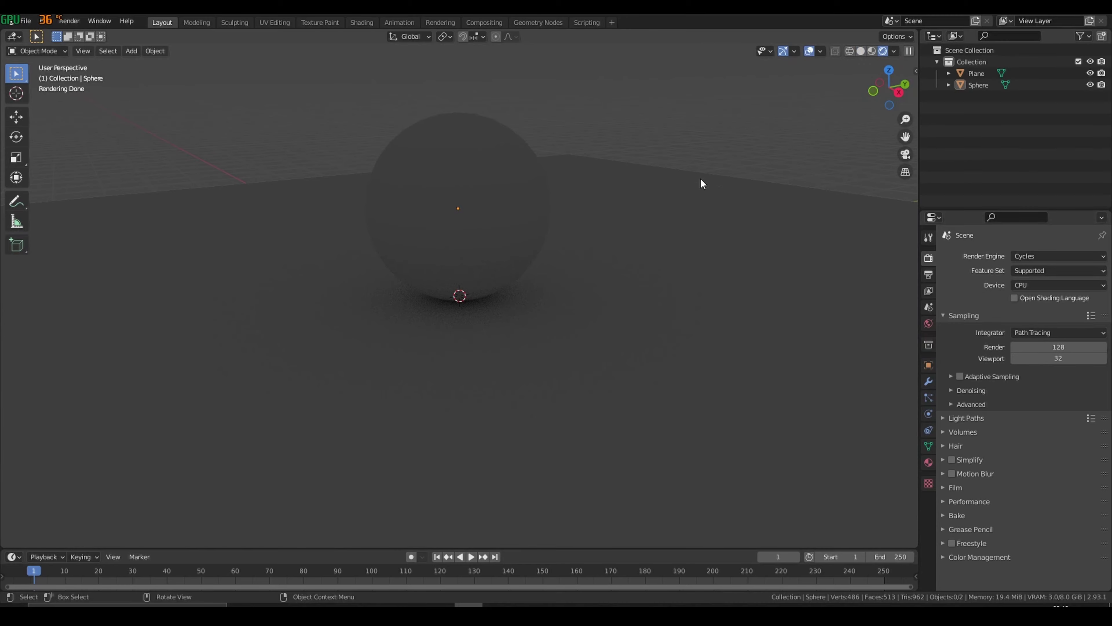
scroll(767, 230, "down", 4)
middle_click_drag(479, 303, 540, 306)
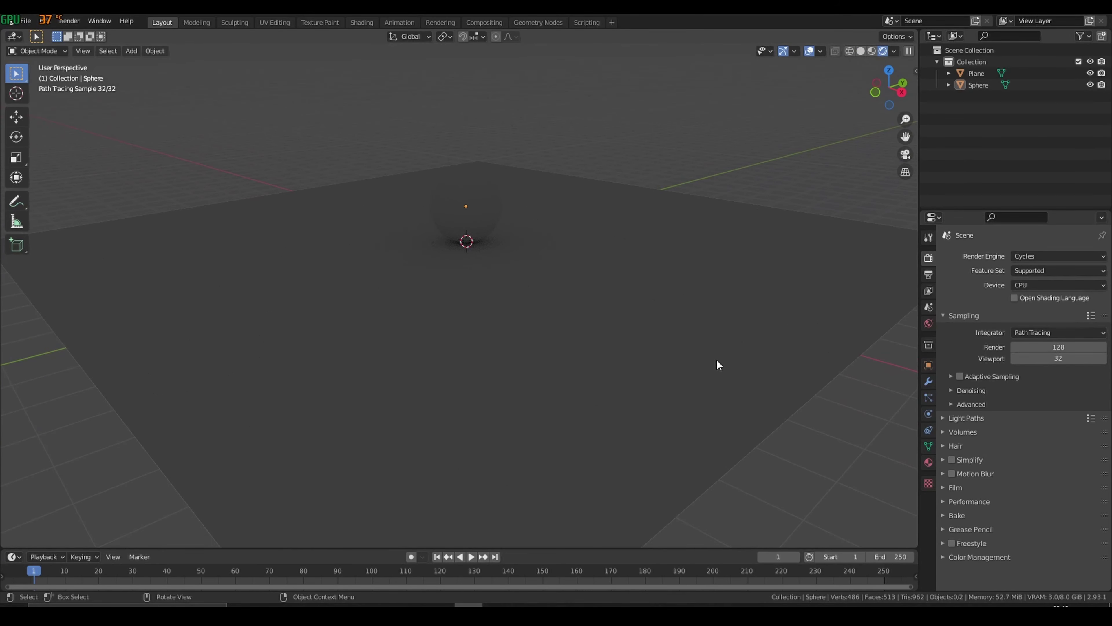
left_click(929, 275)
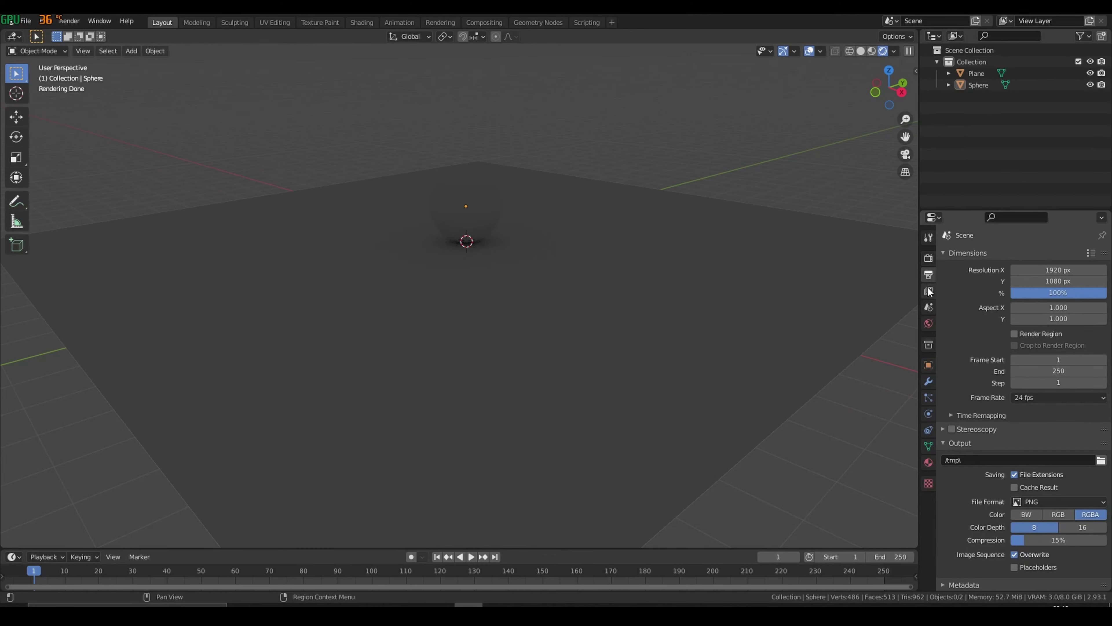
Step: Connect an Environment Texture to the World Color and refresh the rendered preview
left_click(929, 324)
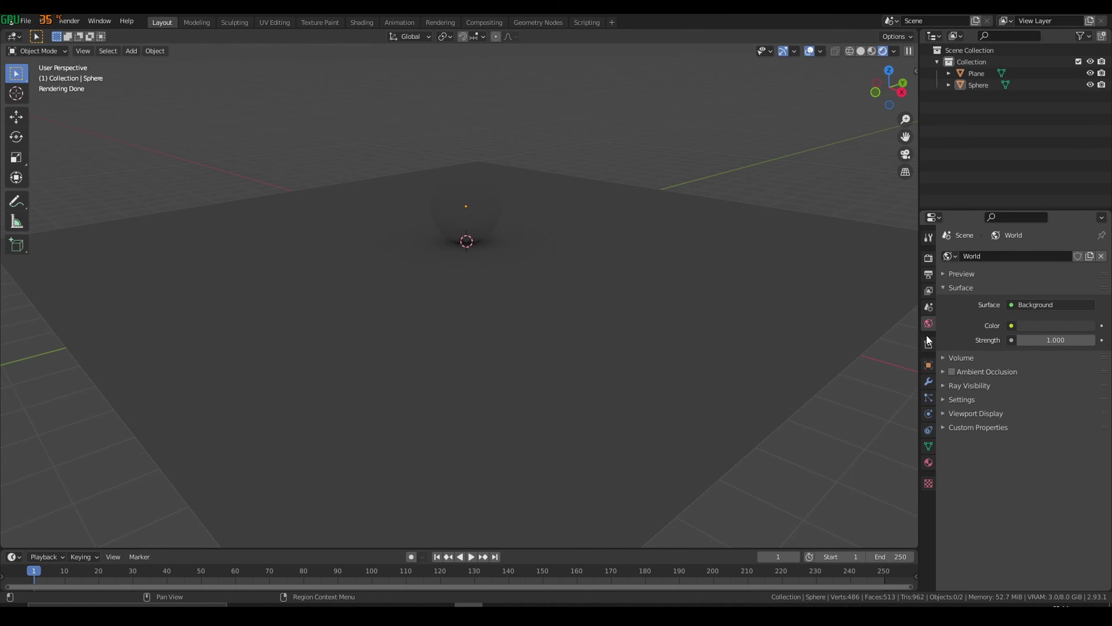
left_click(1011, 326)
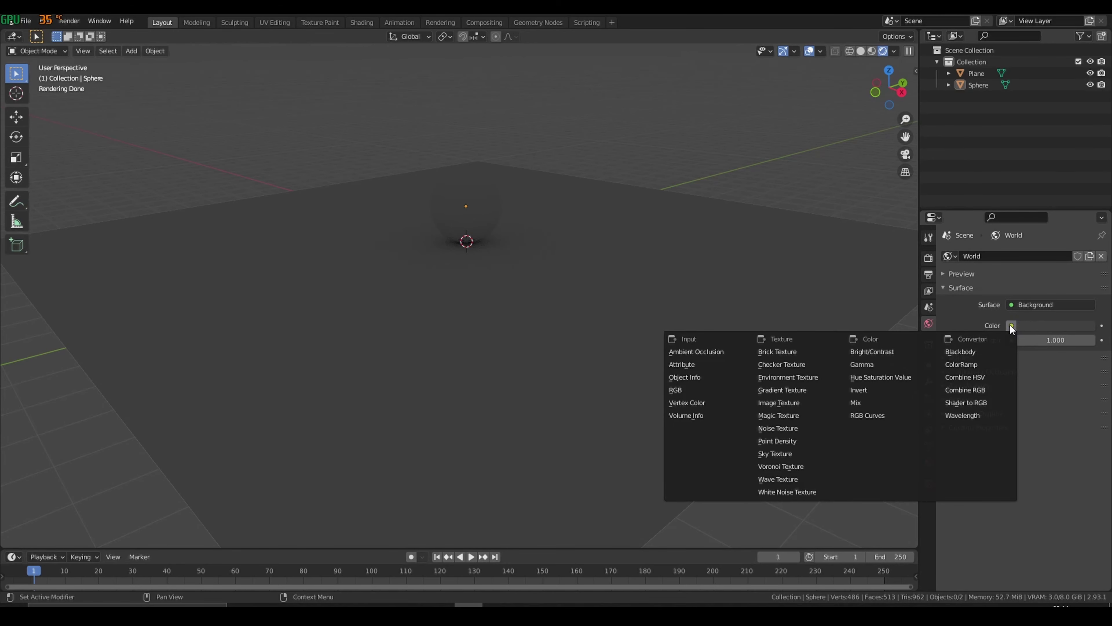
left_click(802, 377)
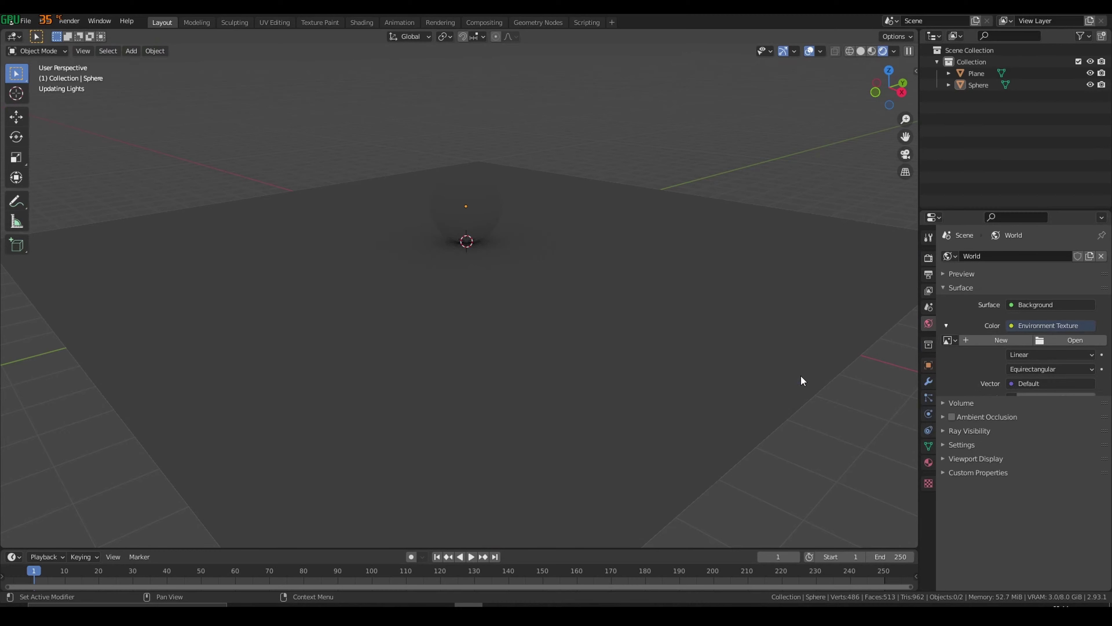
left_click(860, 51)
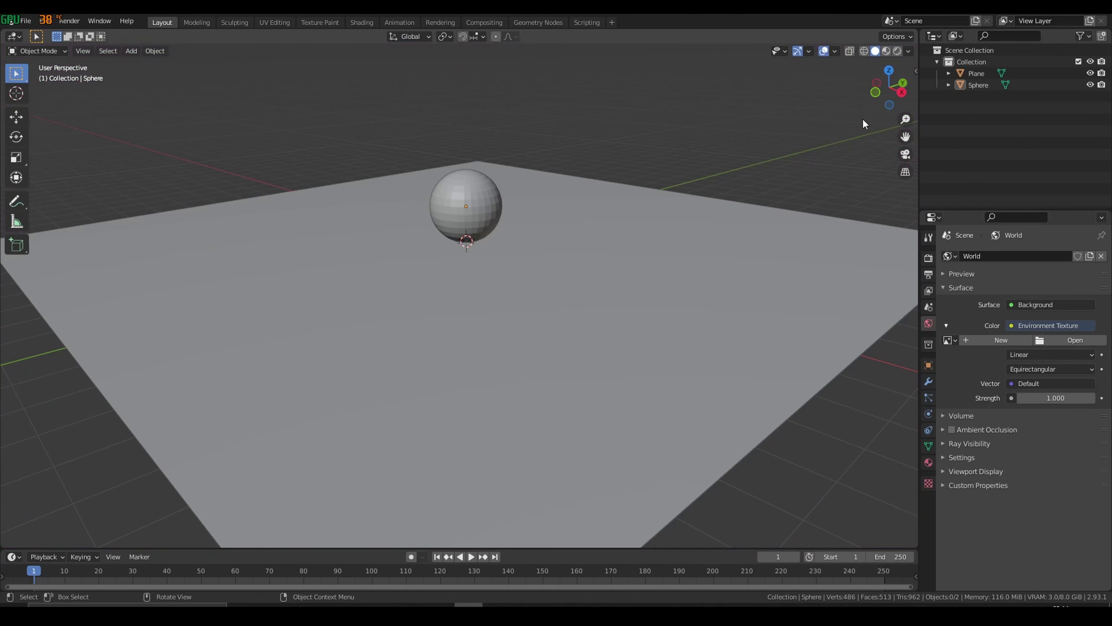
left_click(897, 50)
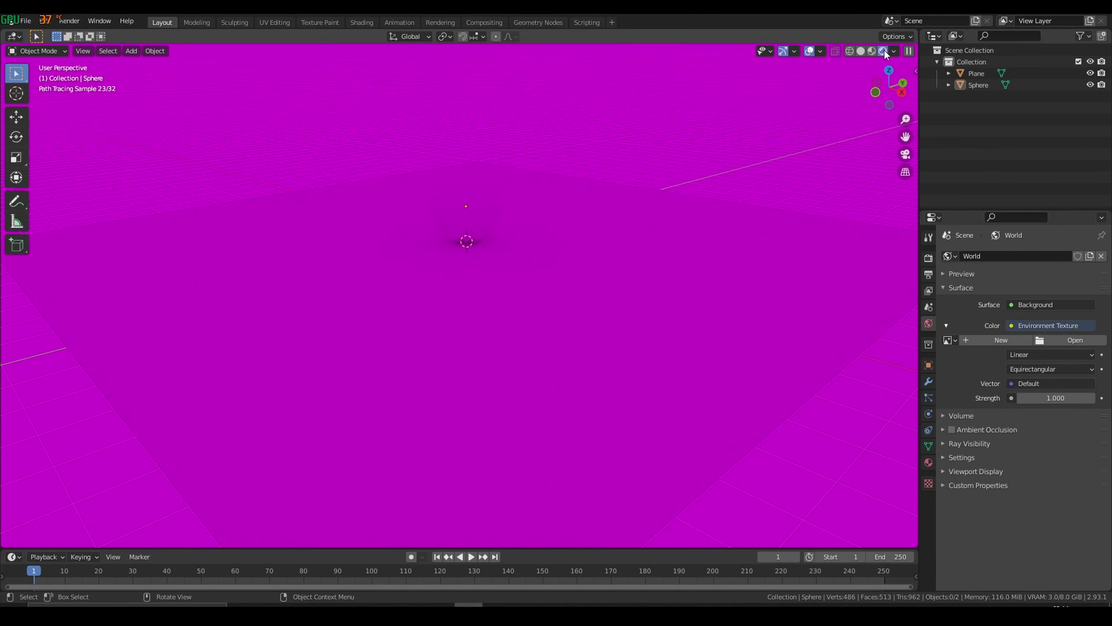
Step: Select the sphere and apply Shade Smooth
right_click(460, 238)
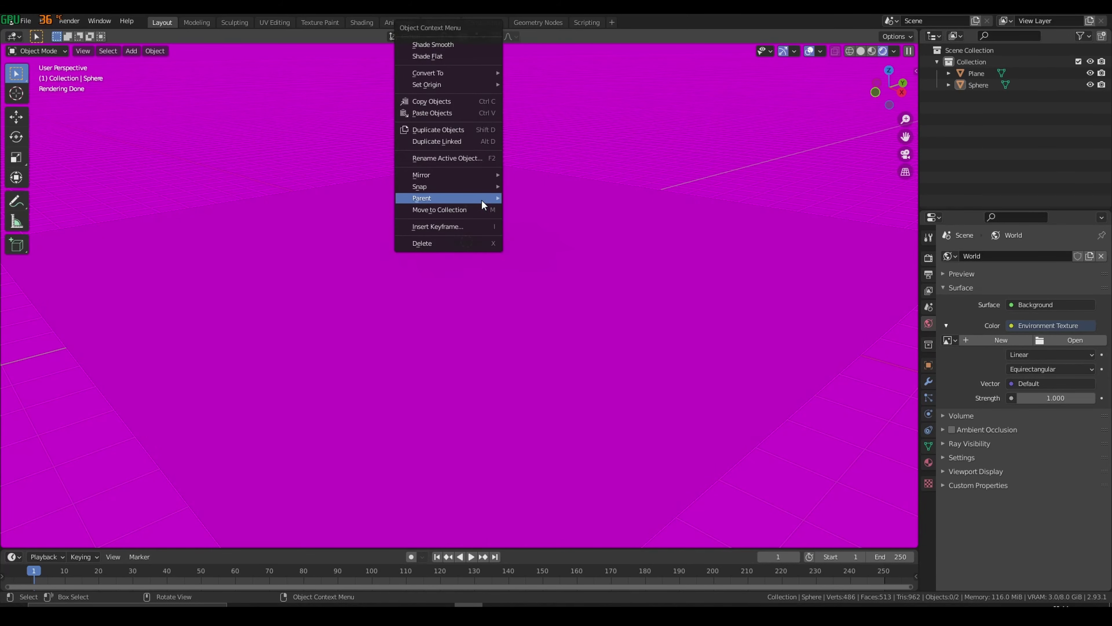
left_click(469, 199)
right_click(470, 199)
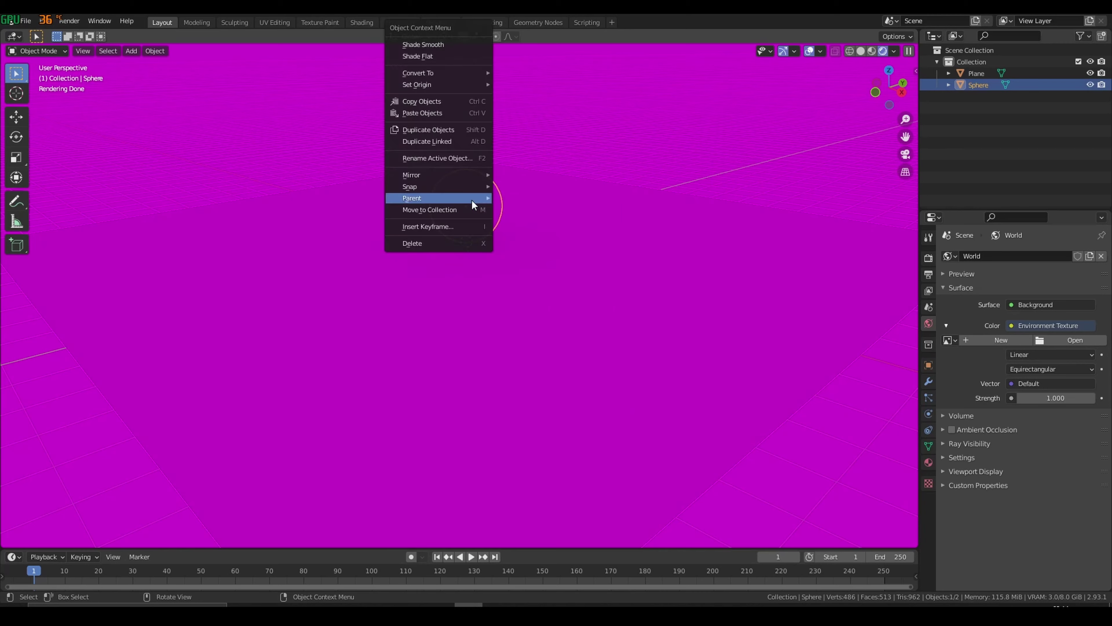
left_click(444, 44)
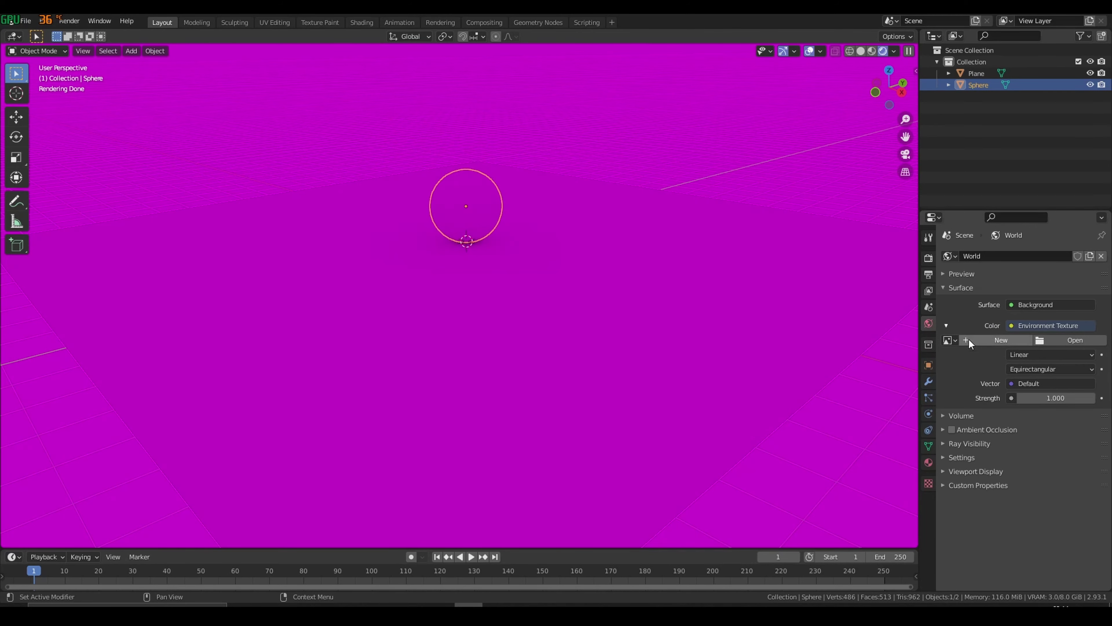
Step: Load hdri.hdr from the hdri folder into the Environment Texture
left_click(1060, 339)
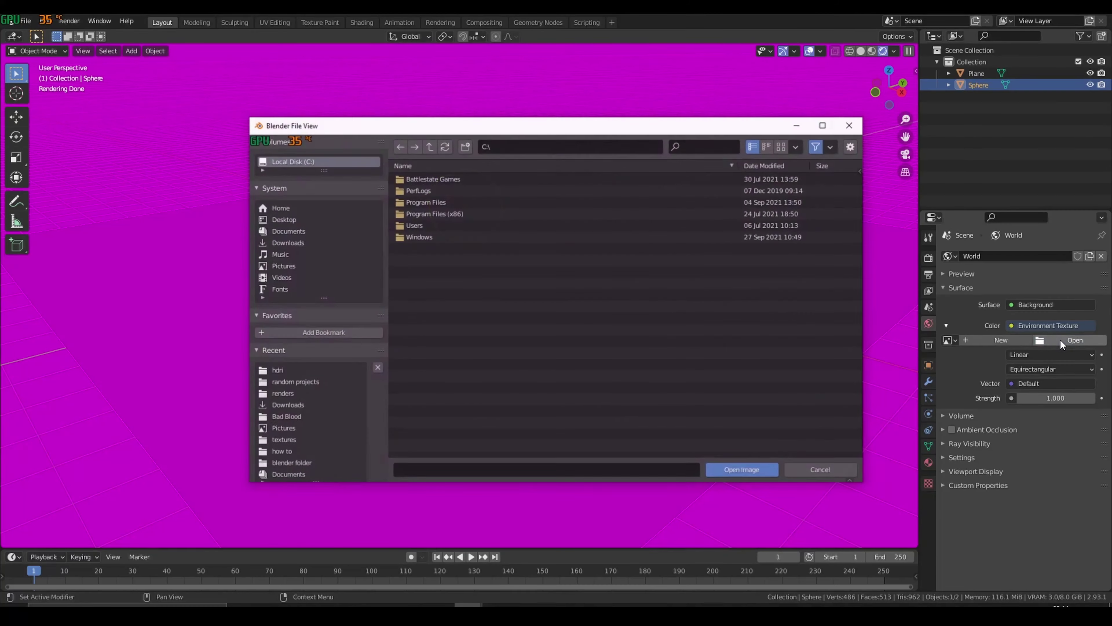
left_click(277, 371)
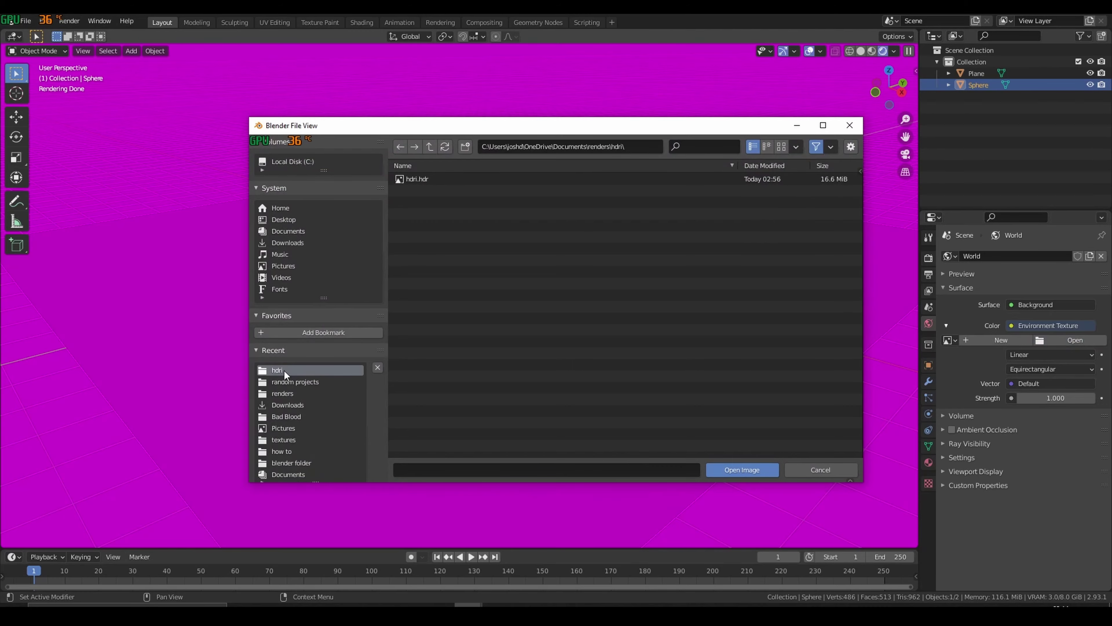
left_click(448, 177)
double_click(449, 177)
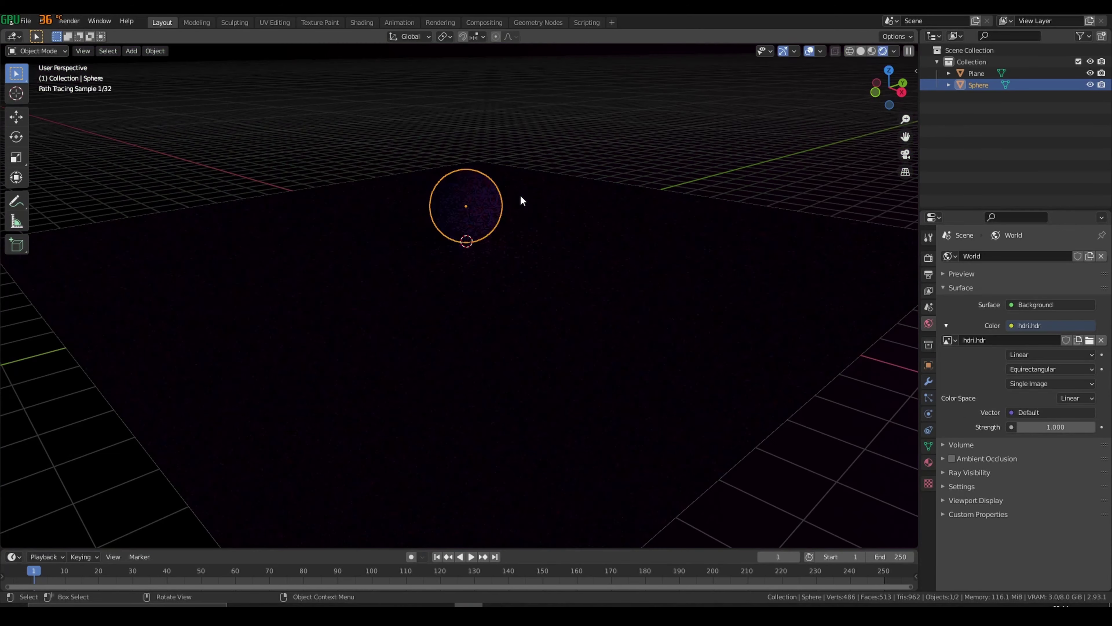
mouse_move(369, 219)
middle_mouse_down()
mouse_move(435, 236)
mouse_move(459, 266)
mouse_move(524, 246)
middle_mouse_up()
scroll(524, 246, "up", 5)
mouse_move(463, 279)
middle_mouse_down()
mouse_move(532, 236)
mouse_move(538, 214)
middle_mouse_up()
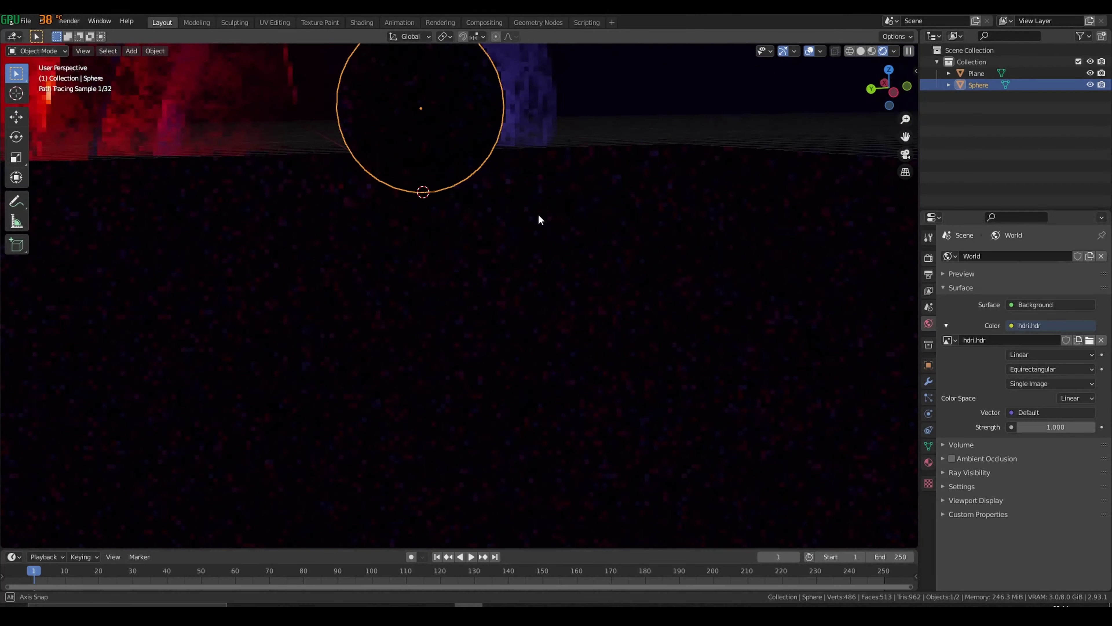
mouse_move(442, 214)
middle_mouse_down()
mouse_move(487, 304)
mouse_move(566, 325)
middle_mouse_up()
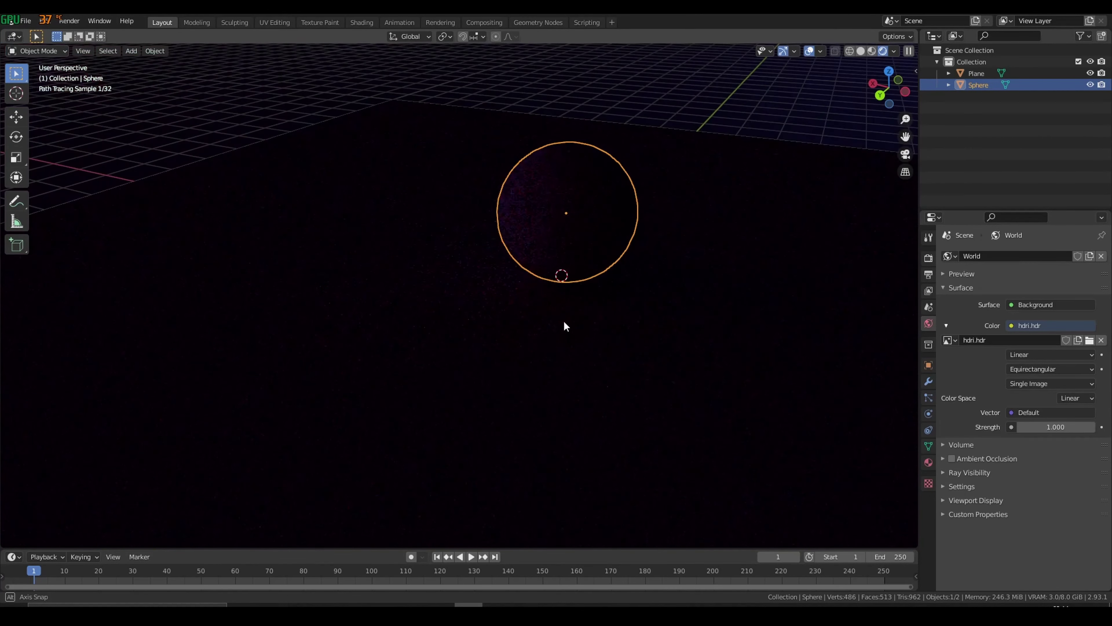
middle_click_drag(386, 287, 444, 275)
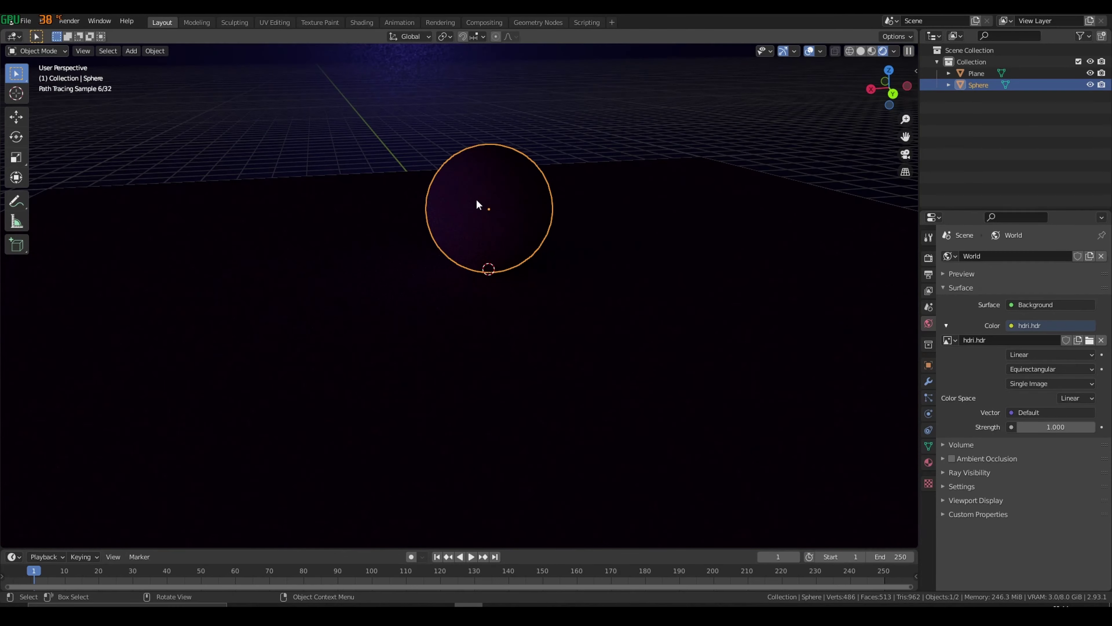
mouse_move(449, 231)
middle_mouse_down()
mouse_move(442, 241)
mouse_move(554, 231)
middle_mouse_up()
mouse_move(294, 354)
middle_mouse_down()
mouse_move(330, 341)
mouse_move(515, 346)
mouse_move(550, 325)
middle_mouse_up()
scroll(551, 326, "down", 5)
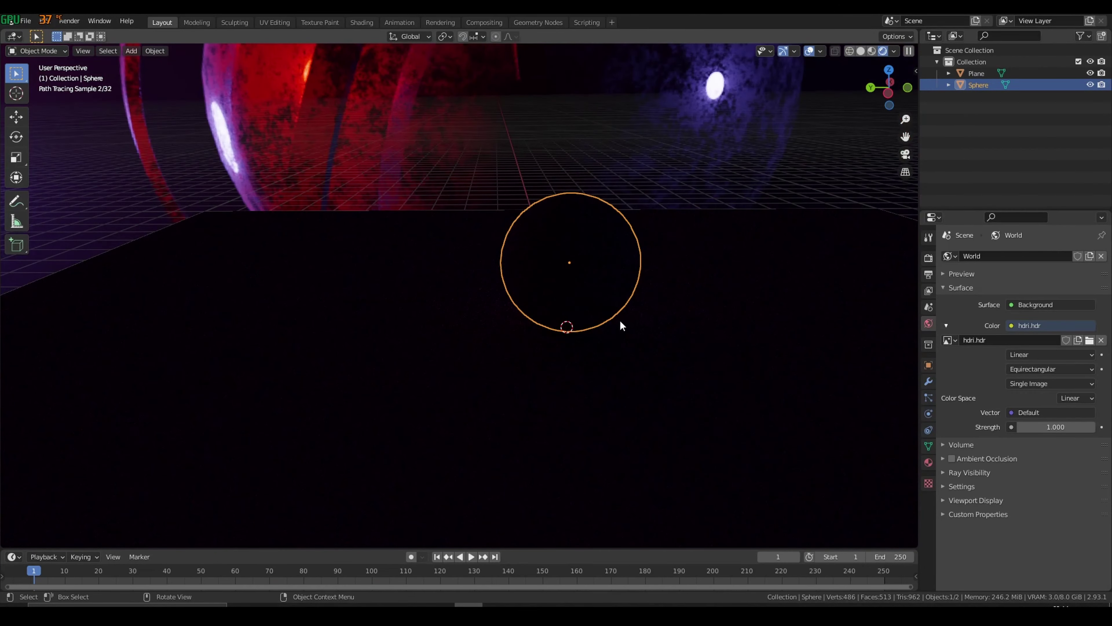
scroll(655, 306, "down", 3, "ctrl")
mouse_move(653, 304)
middle_mouse_down()
mouse_move(568, 309)
mouse_move(665, 290)
middle_mouse_up()
scroll(568, 310, "down", 2)
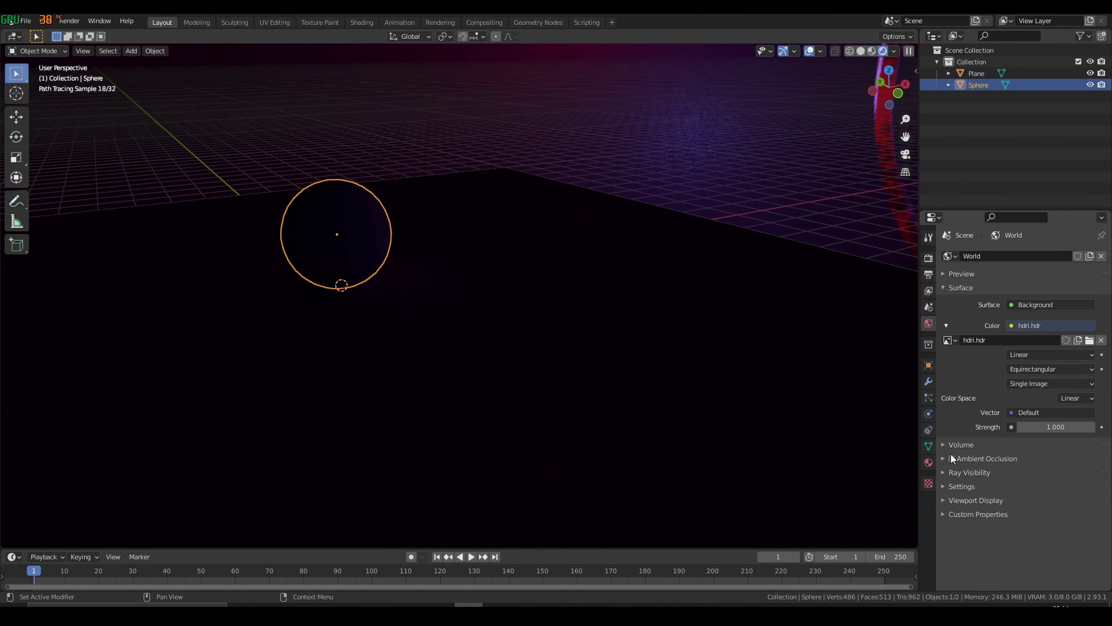
mouse_move(739, 335)
middle_mouse_down()
mouse_move(503, 293)
mouse_move(518, 293)
mouse_move(571, 199)
mouse_move(567, 167)
mouse_move(591, 127)
mouse_move(578, 124)
mouse_move(536, 137)
mouse_move(551, 149)
mouse_move(564, 221)
mouse_move(553, 341)
mouse_move(472, 437)
mouse_move(542, 303)
middle_mouse_up()
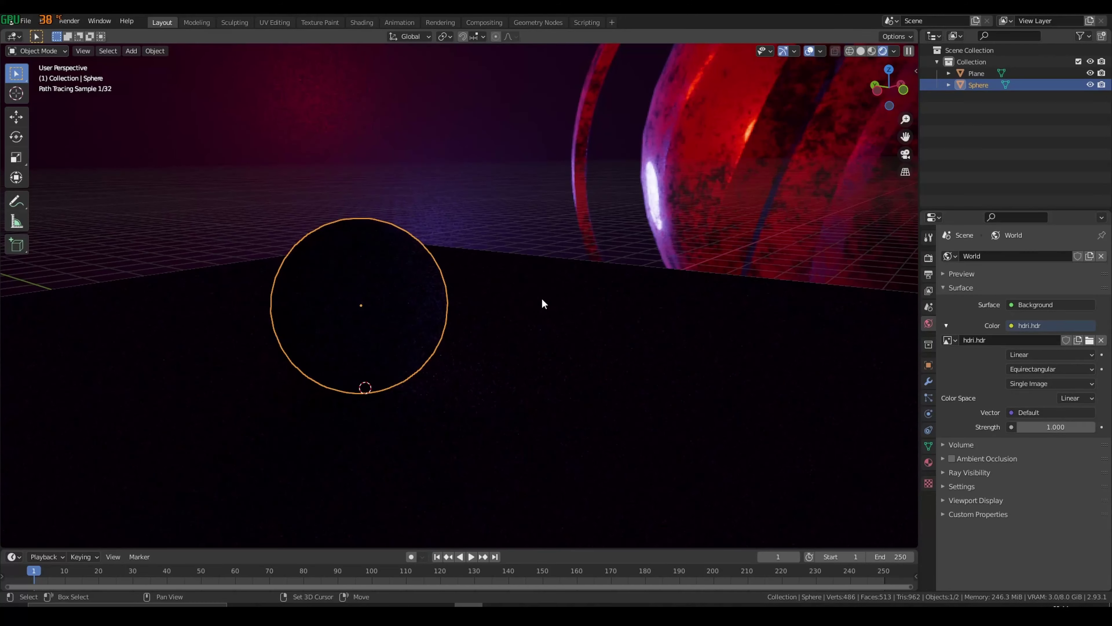
Step: Turn off the World's Camera ray visibility, leaving a black backdrop behind the plane and sphere
left_click(942, 473)
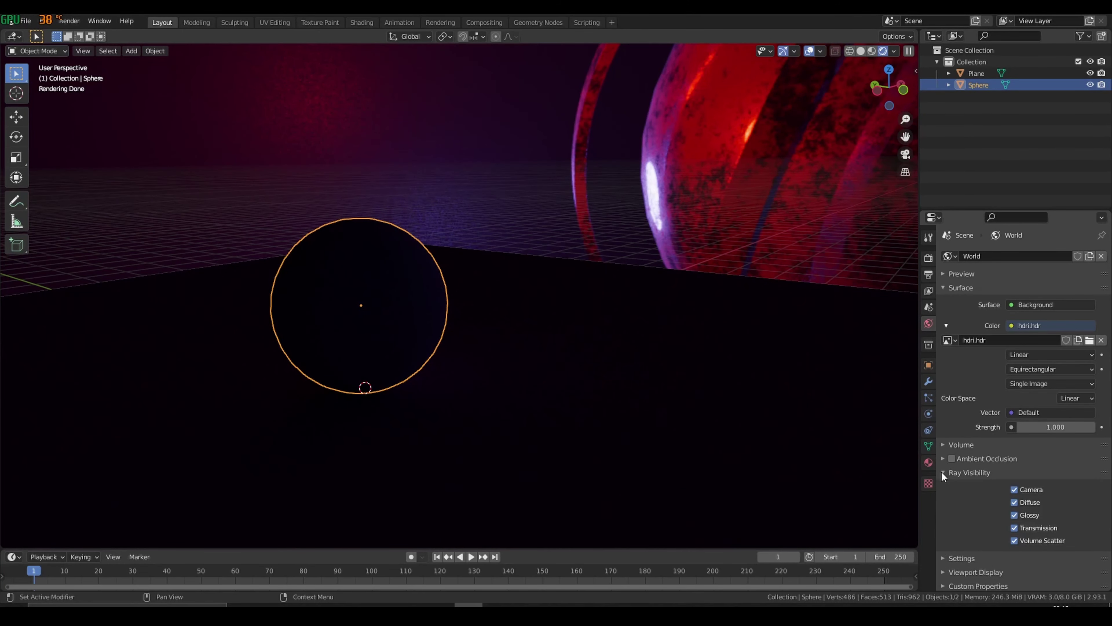
left_click(1015, 490)
mouse_move(635, 360)
middle_mouse_down()
mouse_move(582, 343)
mouse_move(442, 336)
mouse_move(585, 226)
middle_mouse_up()
mouse_move(661, 305)
middle_mouse_down()
mouse_move(469, 310)
mouse_move(310, 274)
mouse_move(700, 251)
middle_mouse_up()
scroll(699, 252, "down", 3)
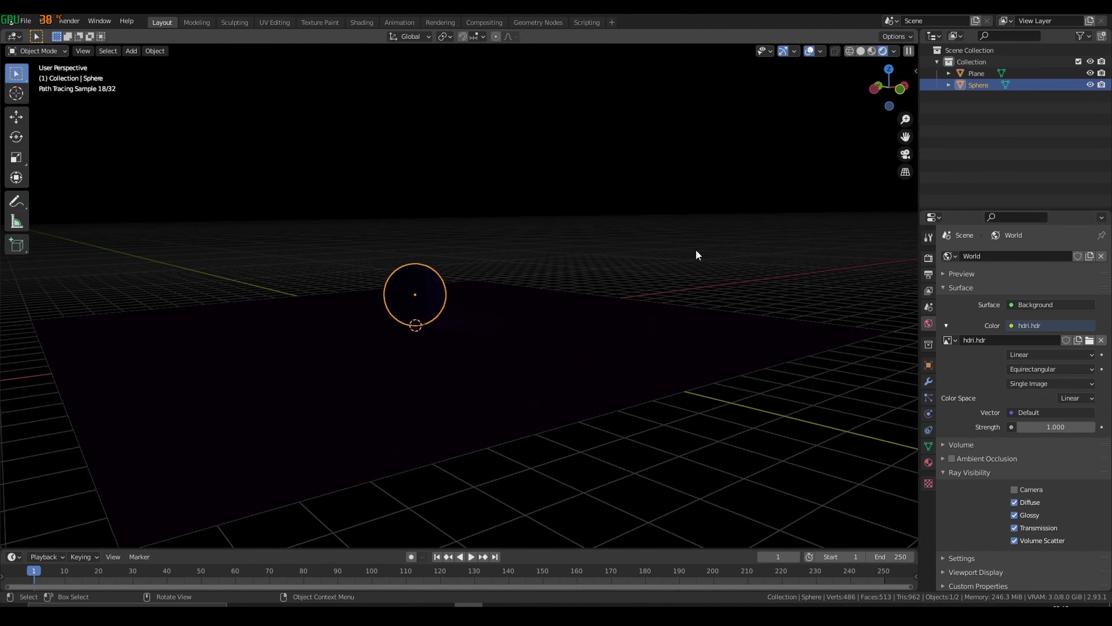
scroll(702, 253, "up", 1)
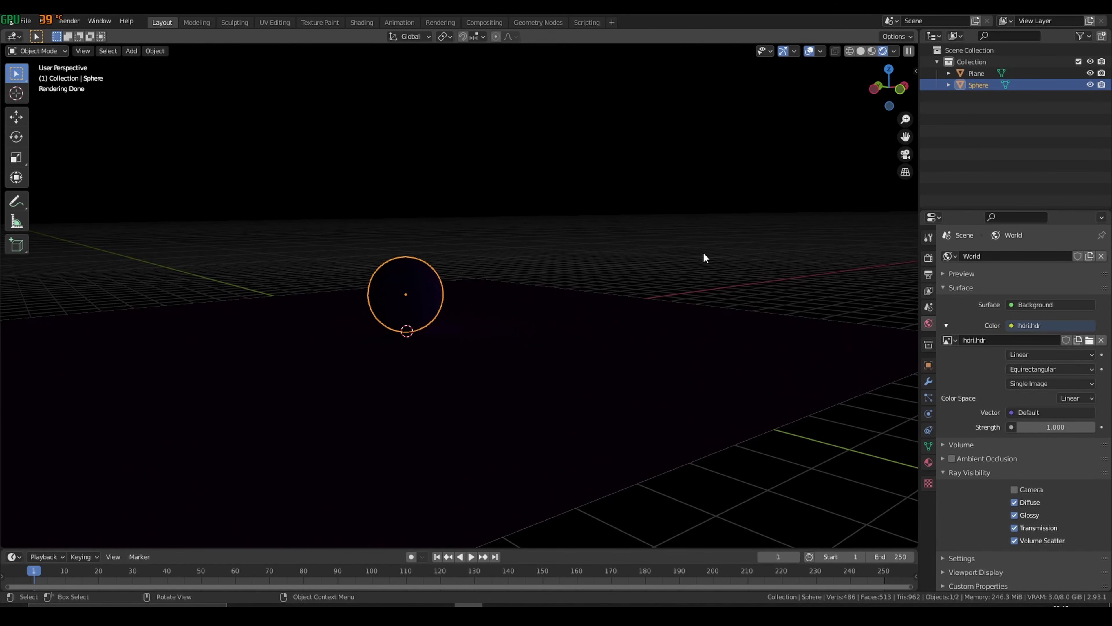